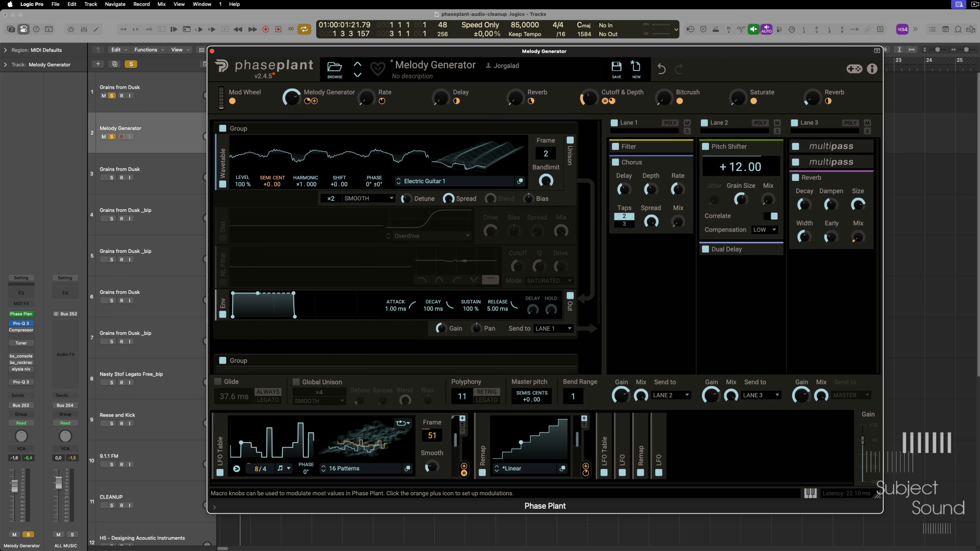
- Audition the patch's Melody Generator macro across low and high settings and close the plugin window
drag(292, 98, 292, 104)
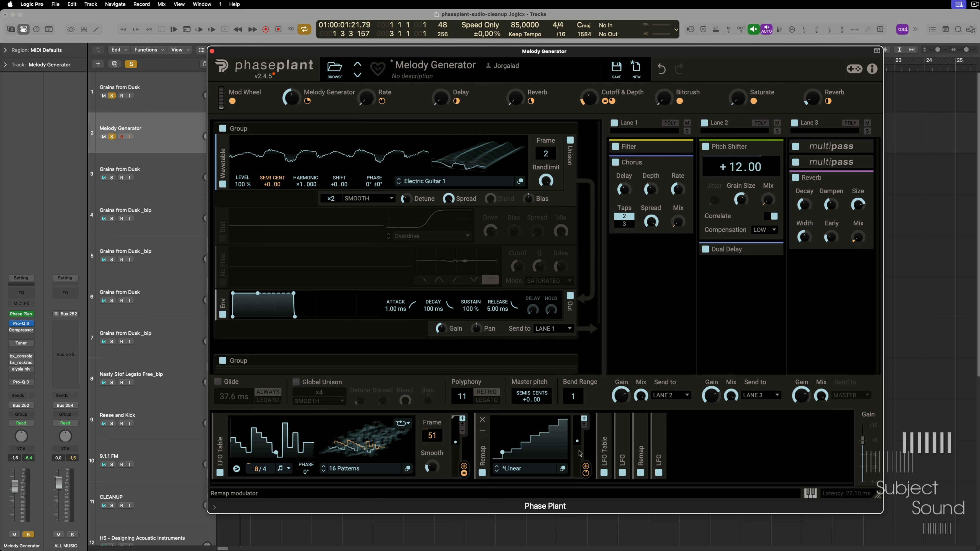
mouse_move(587, 474)
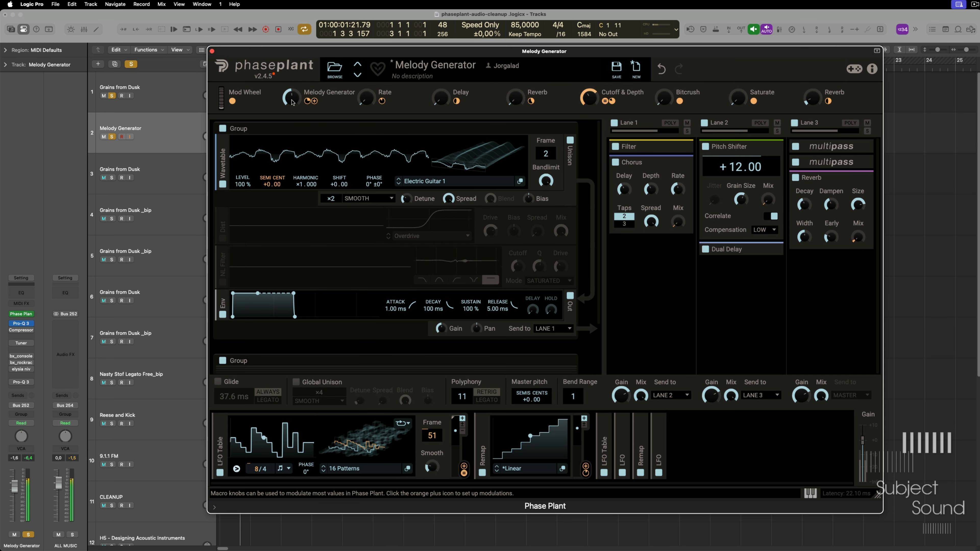
drag(292, 98, 292, 78)
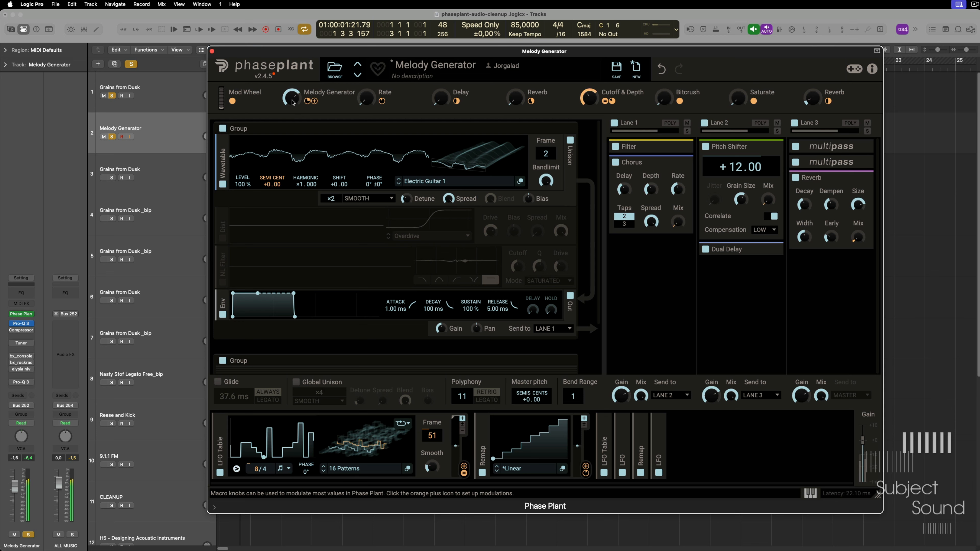
drag(292, 101, 292, 130)
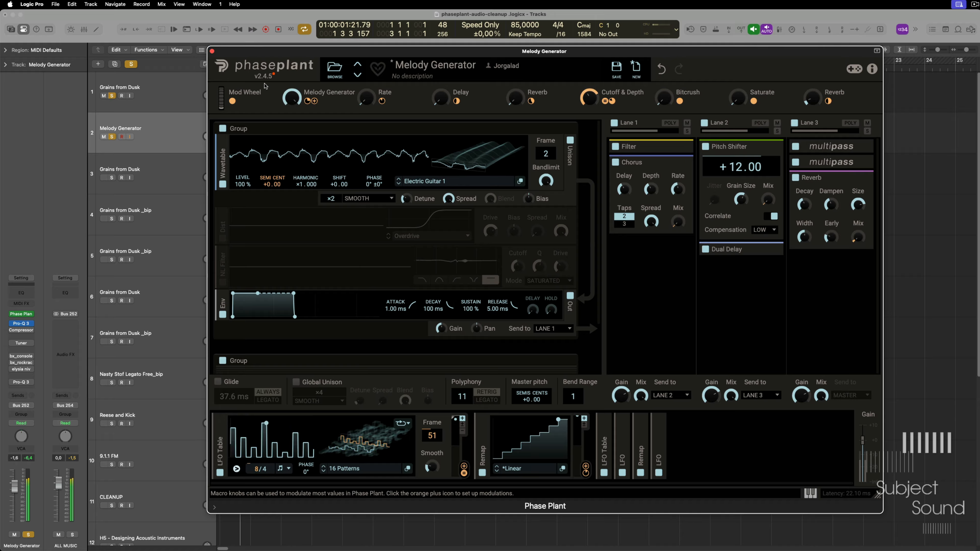
click(212, 51)
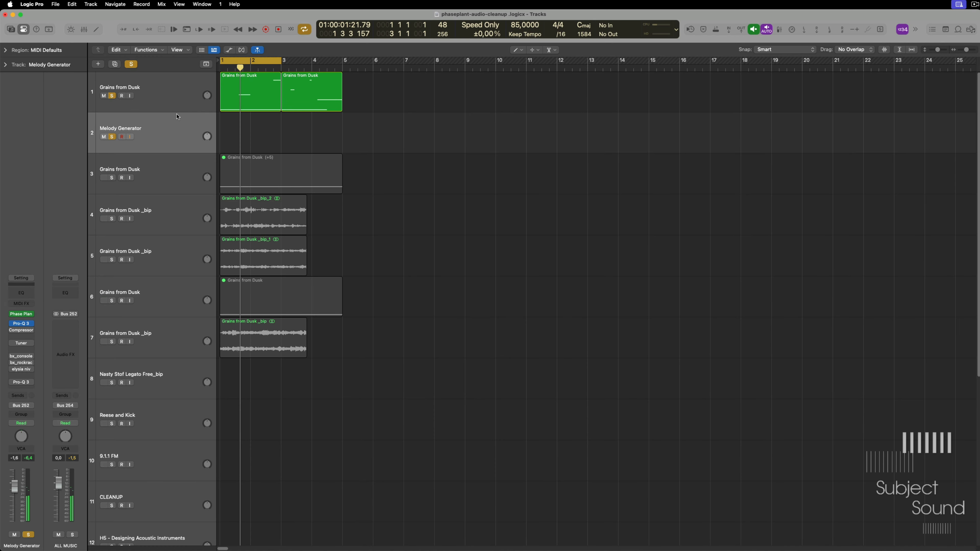
- Mute the C2 and C3 notes in the first Grains from Dusk region, keeping only the long C1 note active
click(164, 92)
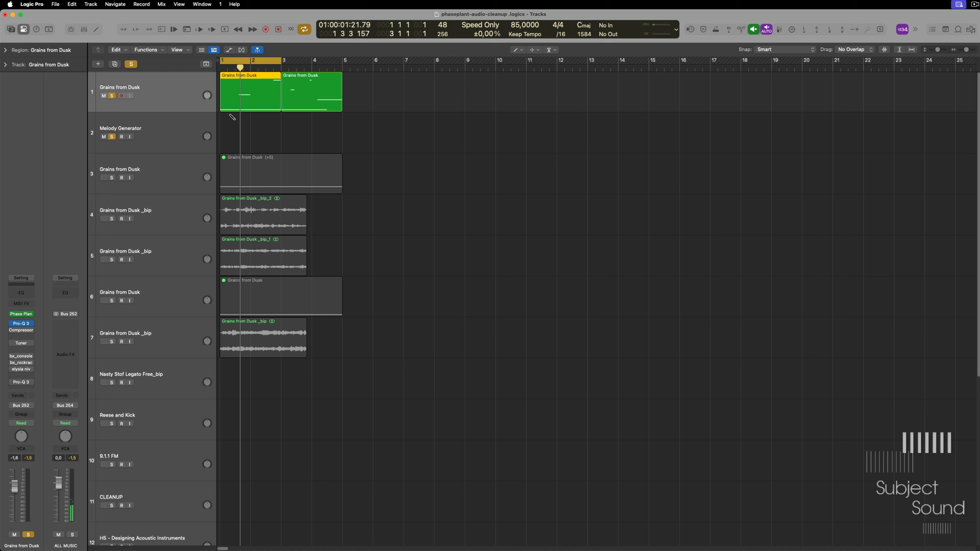
double_click(250, 91)
click(377, 394)
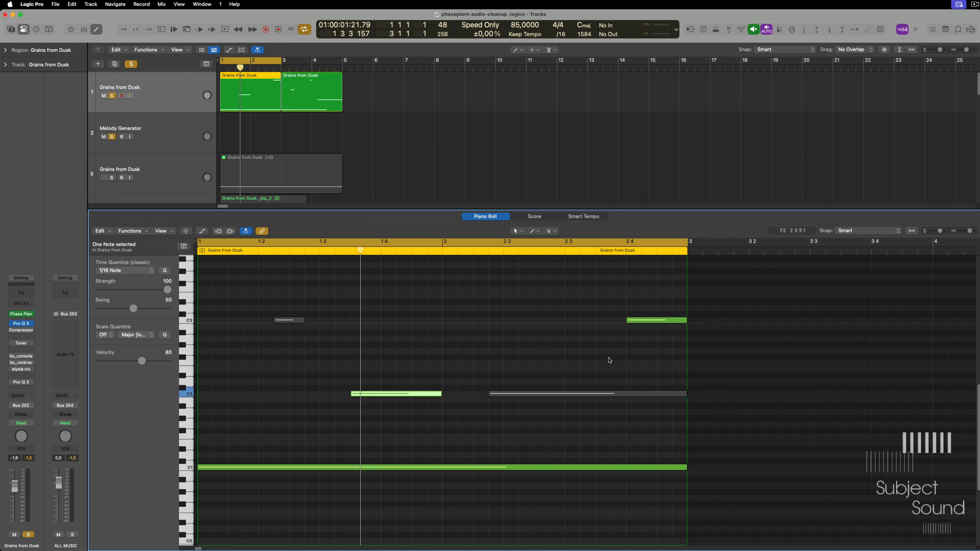
key(ctrl+m)
drag(600, 305, 639, 334)
key(ctrl+m)
key(e)
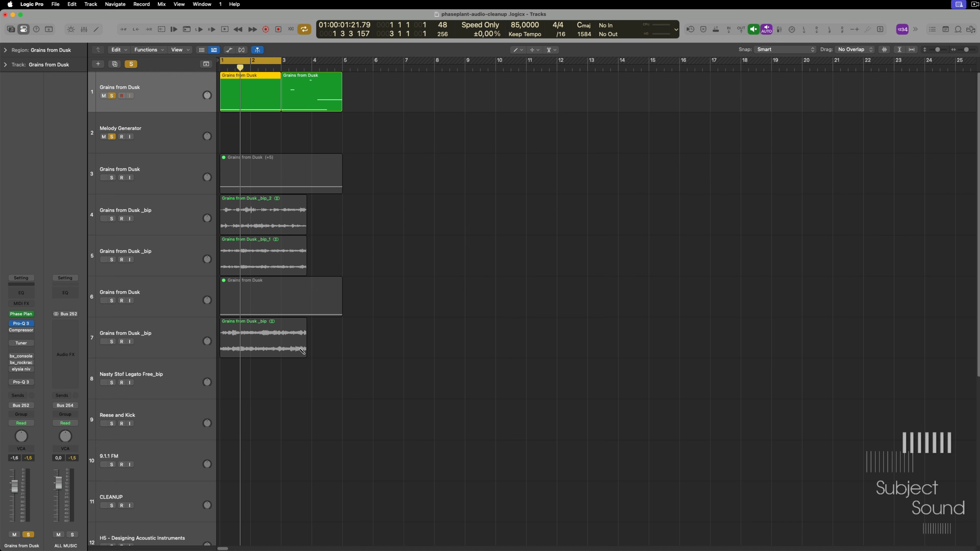
- Reset the Grains from Dusk track's Phase Plant patch to its default state and add an Analog oscillator
click(25, 317)
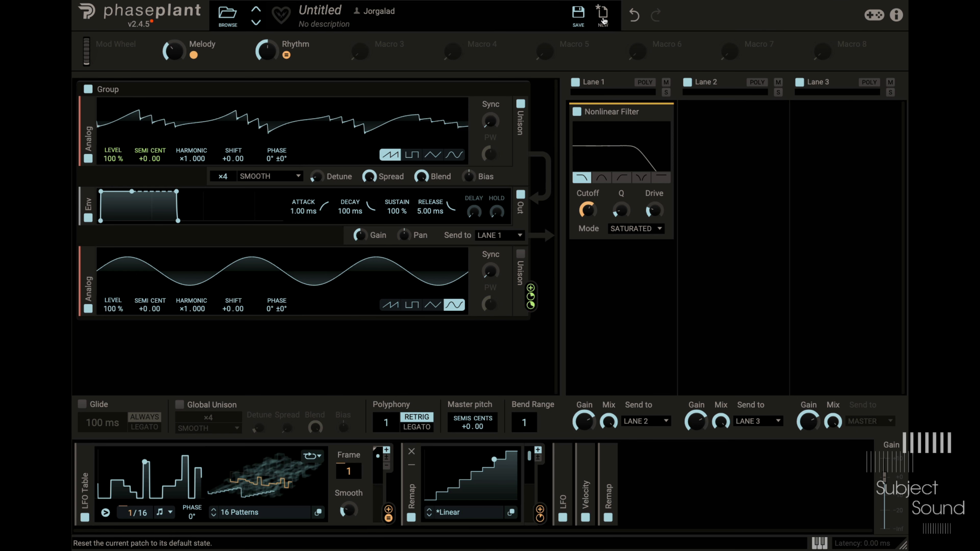
click(649, 75)
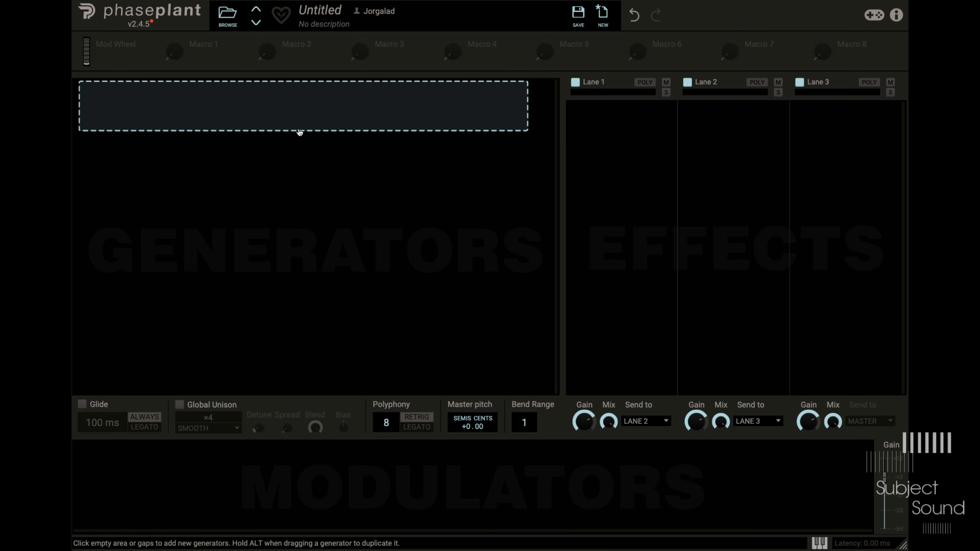
click(300, 132)
click(337, 178)
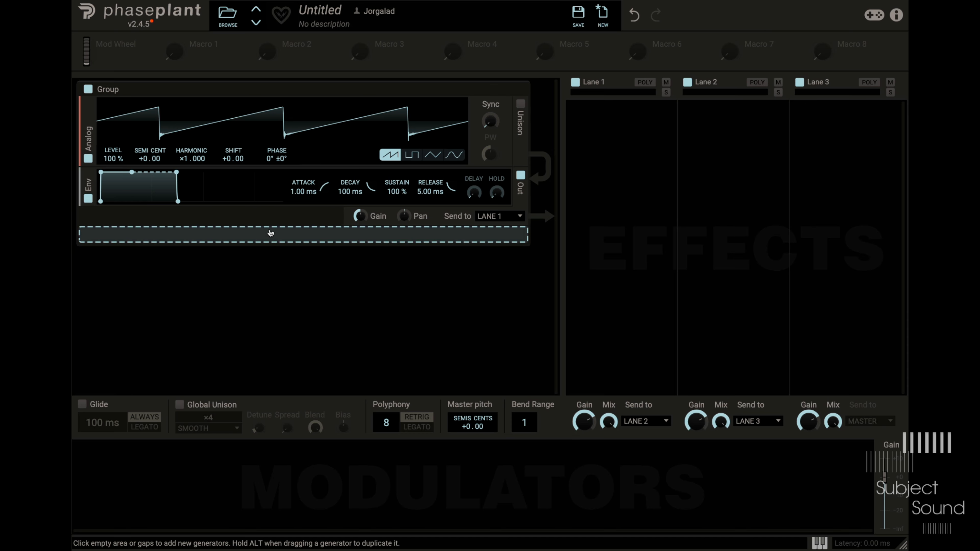
- Add a second Analog oscillator beneath the group's output and set its waveform to sine
click(270, 234)
click(308, 274)
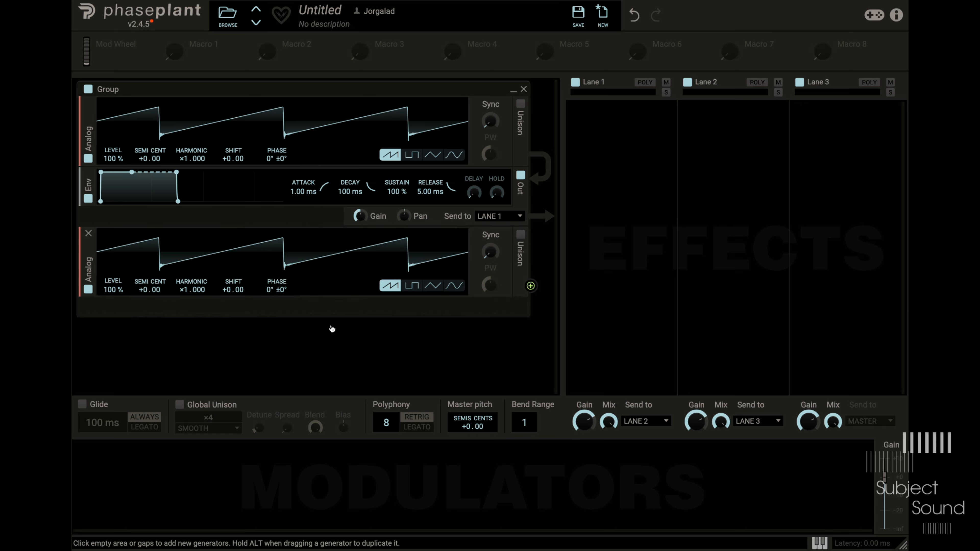
click(447, 286)
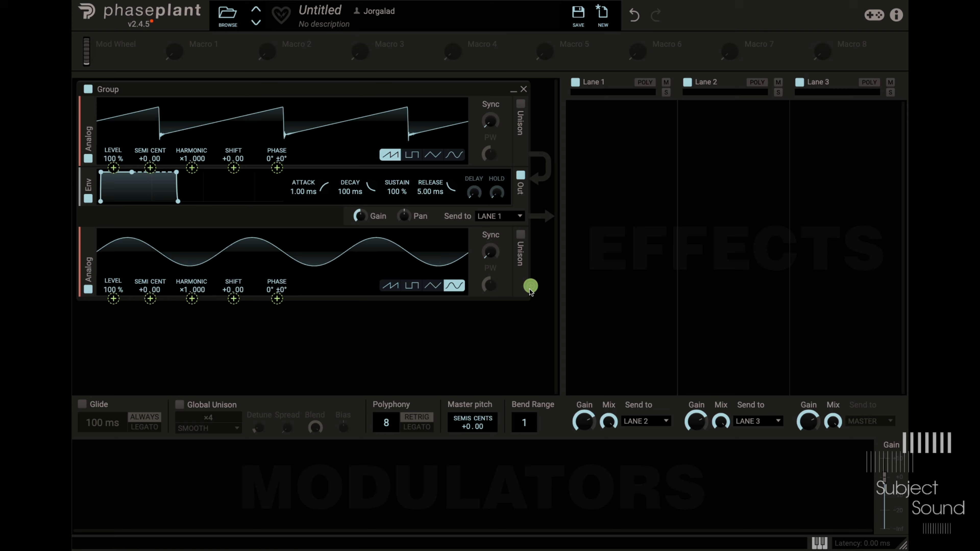
- Modulate the saw oscillator's level and pitch with the sine oscillator's output, using a pitch depth of about 8.2 semitones
drag(531, 286, 120, 301)
drag(113, 167, 113, 145)
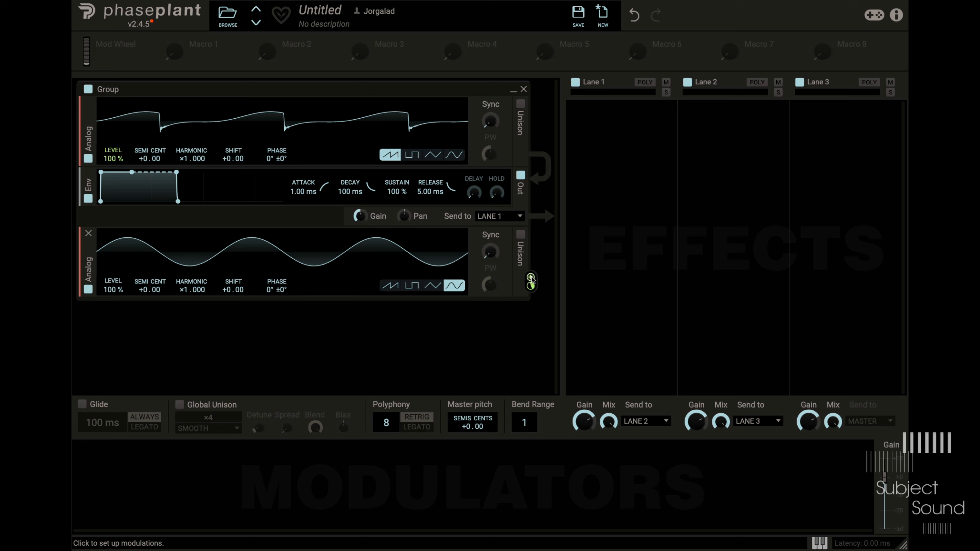
click(532, 278)
mouse_move(150, 168)
mouse_down()
mouse_move(150, 152)
mouse_move(150, 173)
mouse_up()
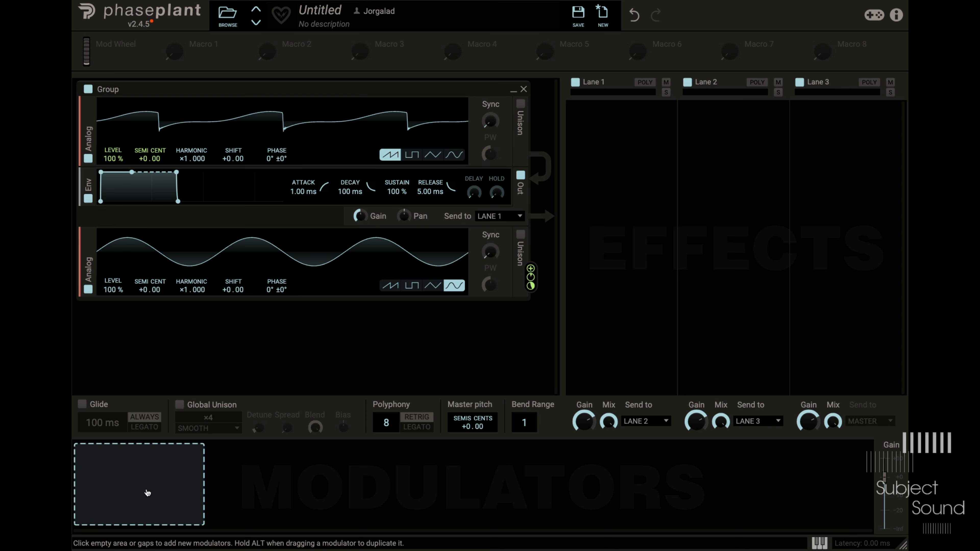
- Add an LFO Table modulator and place a Nonlinear Filter in Lane 1
click(147, 493)
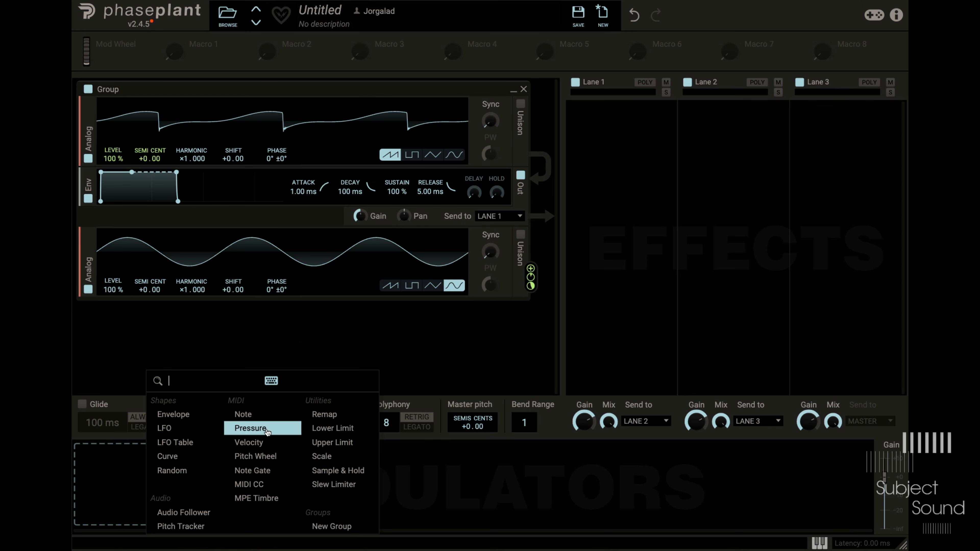
click(185, 443)
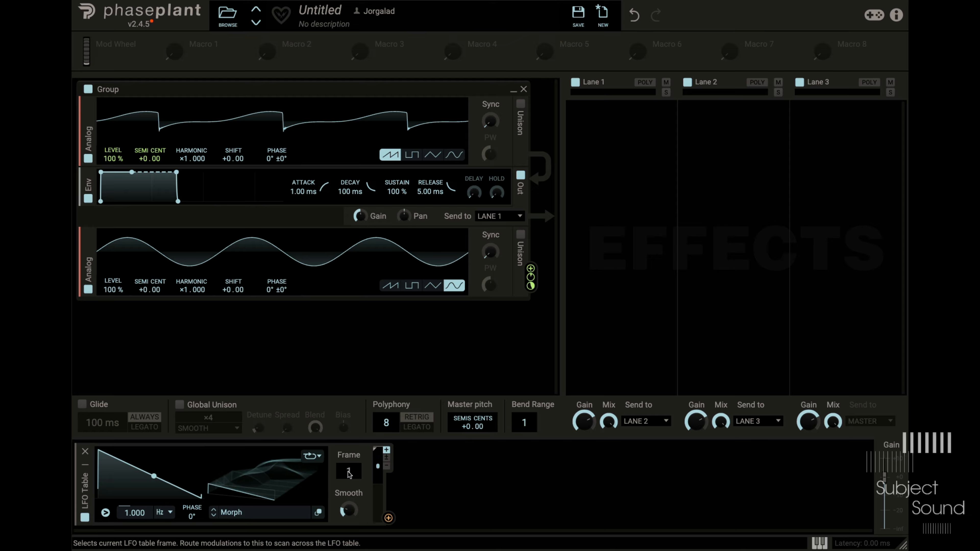
click(630, 147)
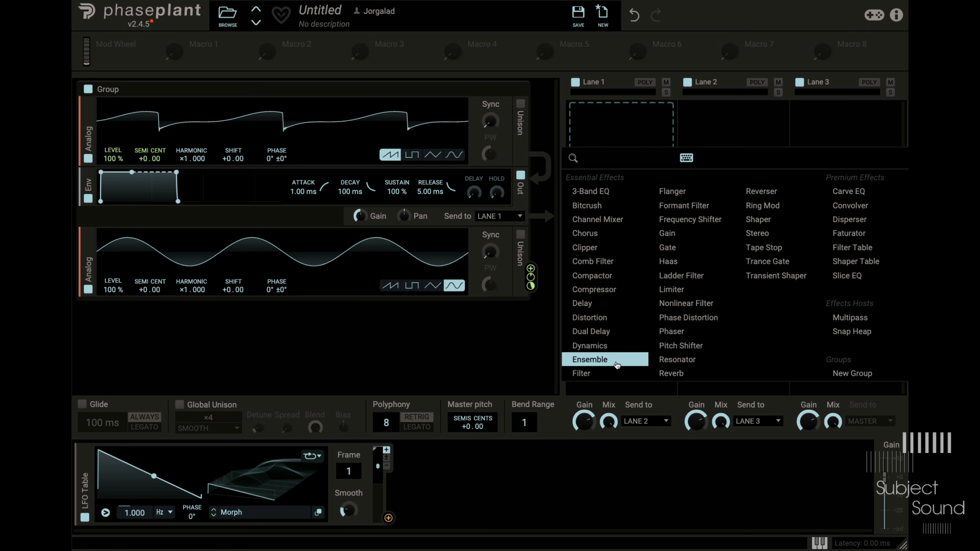
click(687, 303)
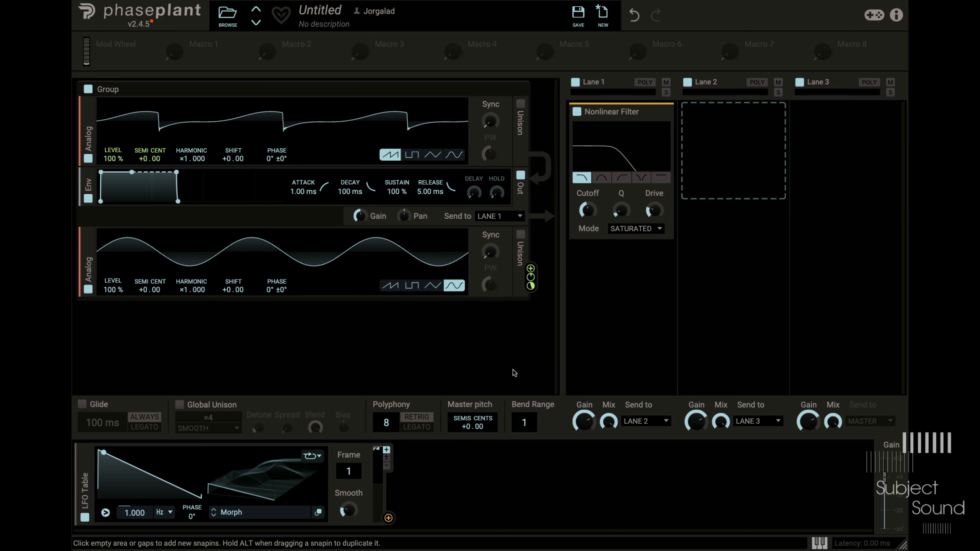
- Modulate the Nonlinear Filter's cutoff with the LFO Table and sync the LFO to tempo at 2/16
click(388, 518)
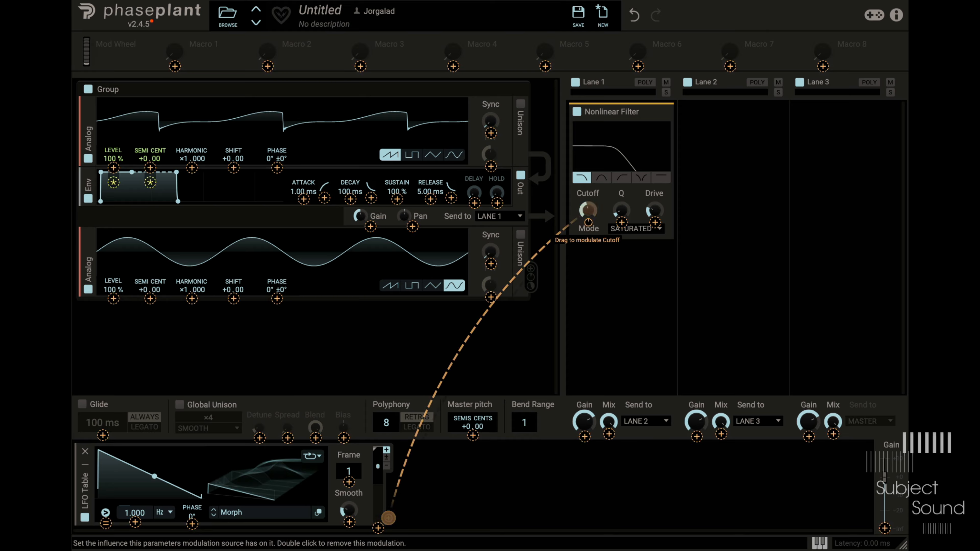
click(588, 210)
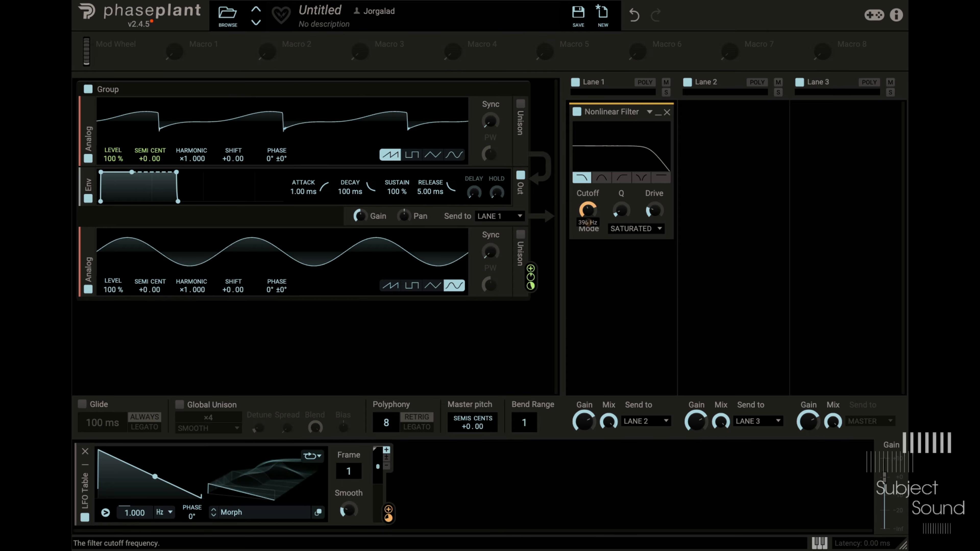
click(164, 513)
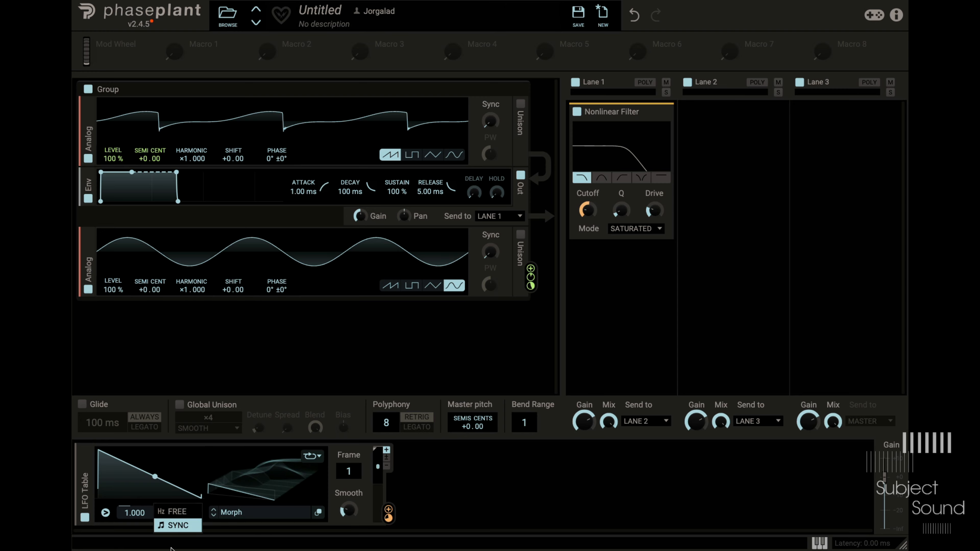
click(172, 526)
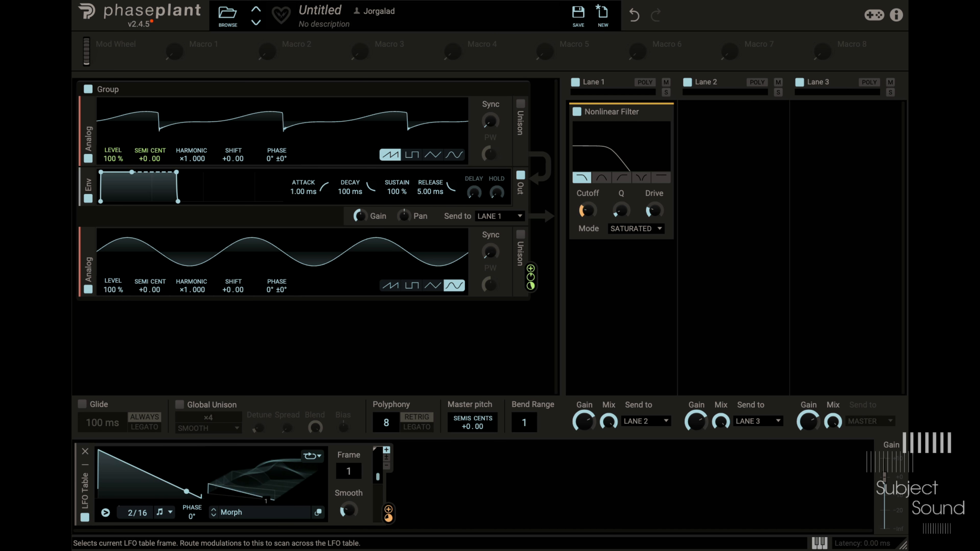
mouse_move(348, 472)
mouse_down()
mouse_move(349, 365)
mouse_move(349, 462)
mouse_up()
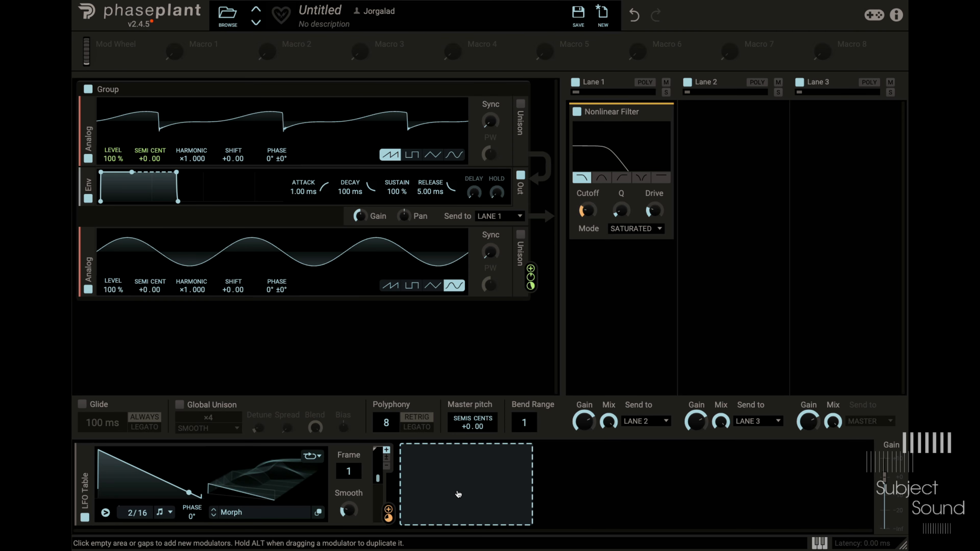
- Add a Remap modulator and feed the LFO Table into it, removing the LFO's direct modulation of the cutoff
click(450, 490)
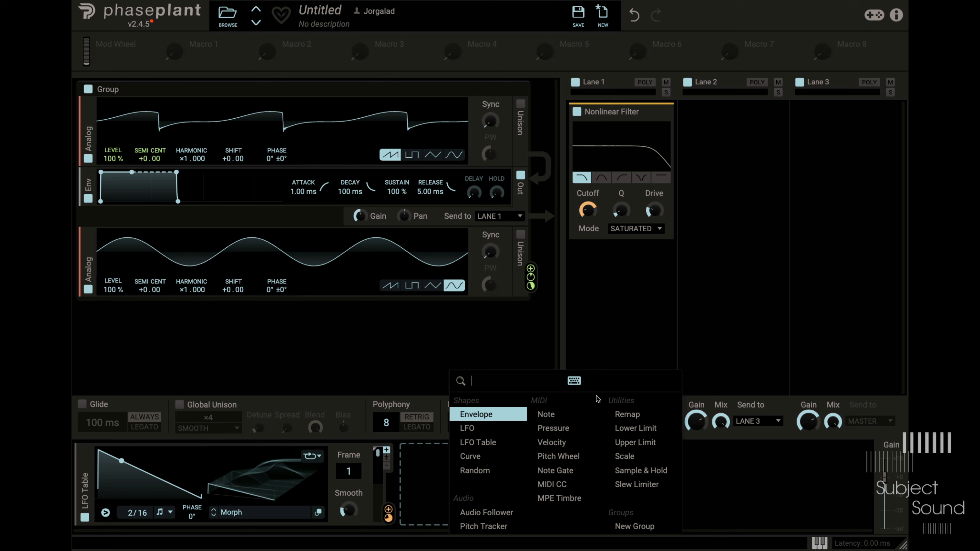
click(622, 416)
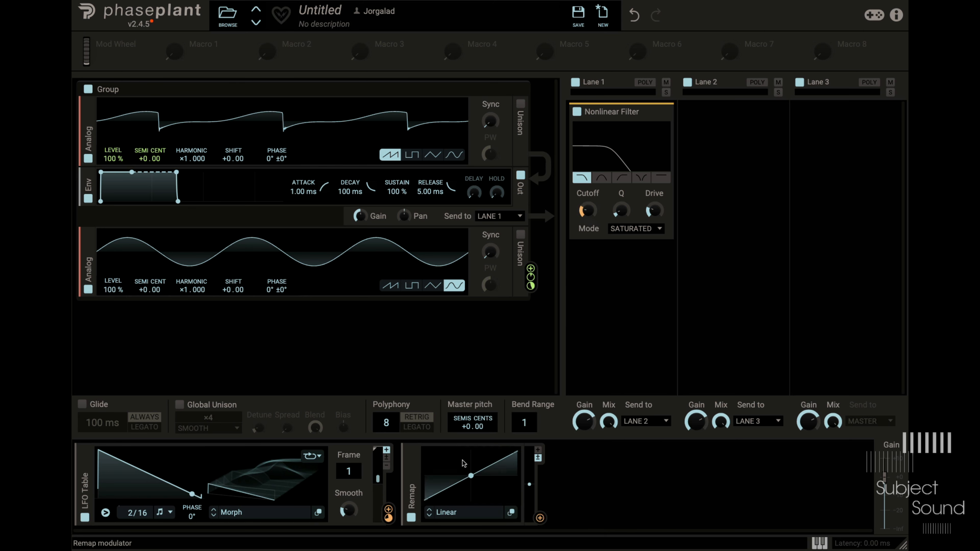
double_click(389, 516)
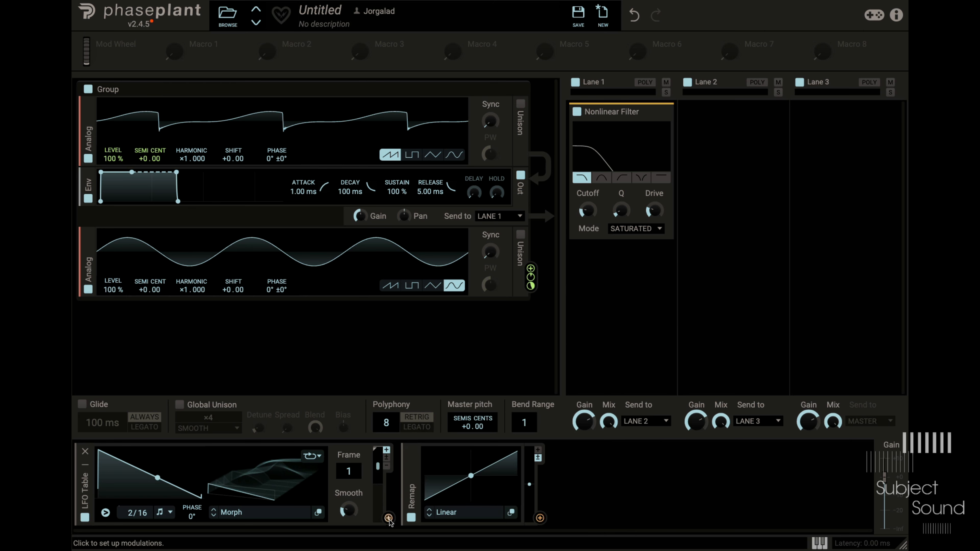
click(388, 518)
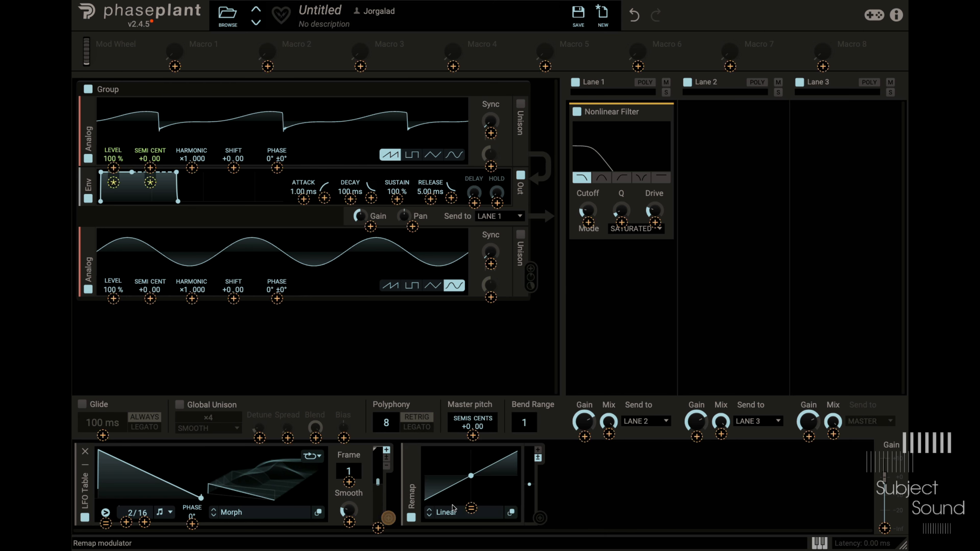
- Modulate the filter's cutoff with Remap and reshape its curve into a hard step from minimum to maximum at the midpoint
click(540, 517)
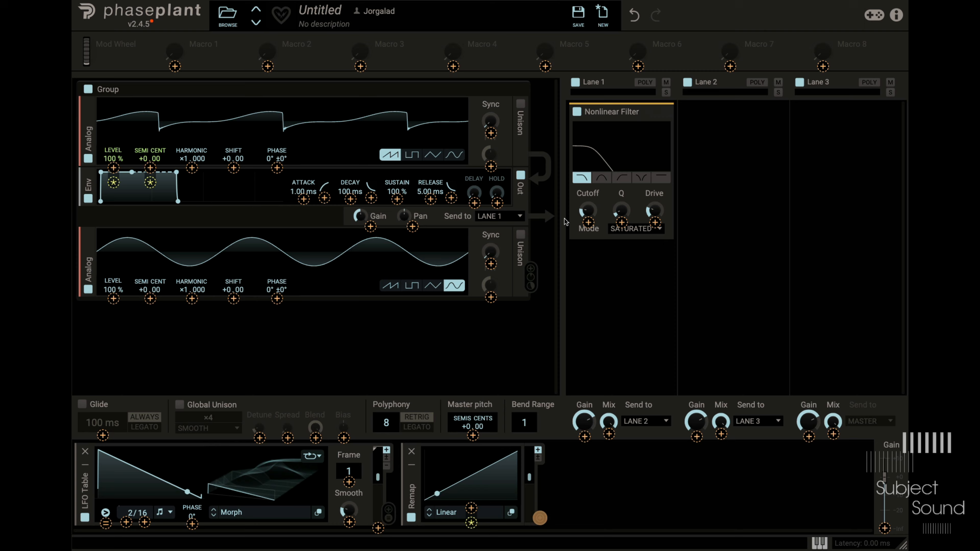
click(587, 216)
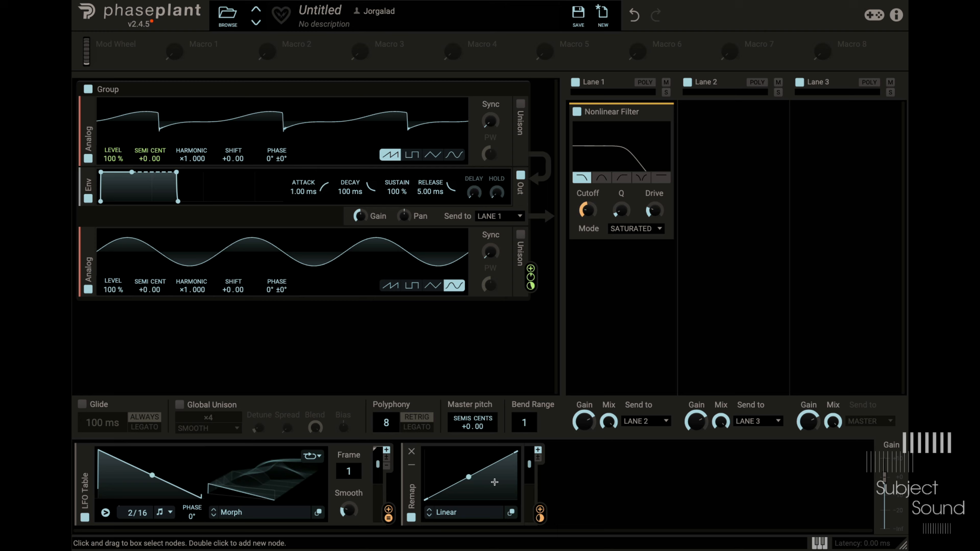
double_click(471, 493)
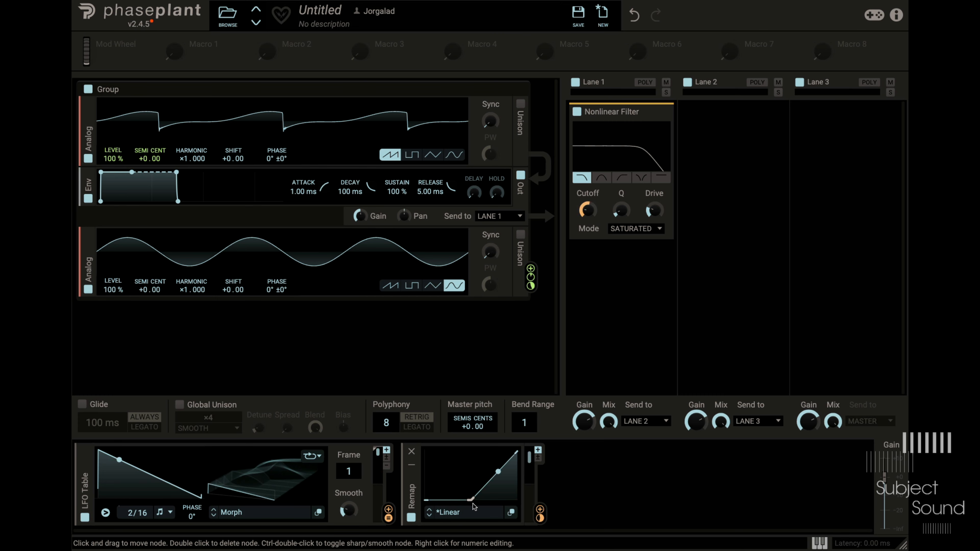
drag(475, 499, 496, 458)
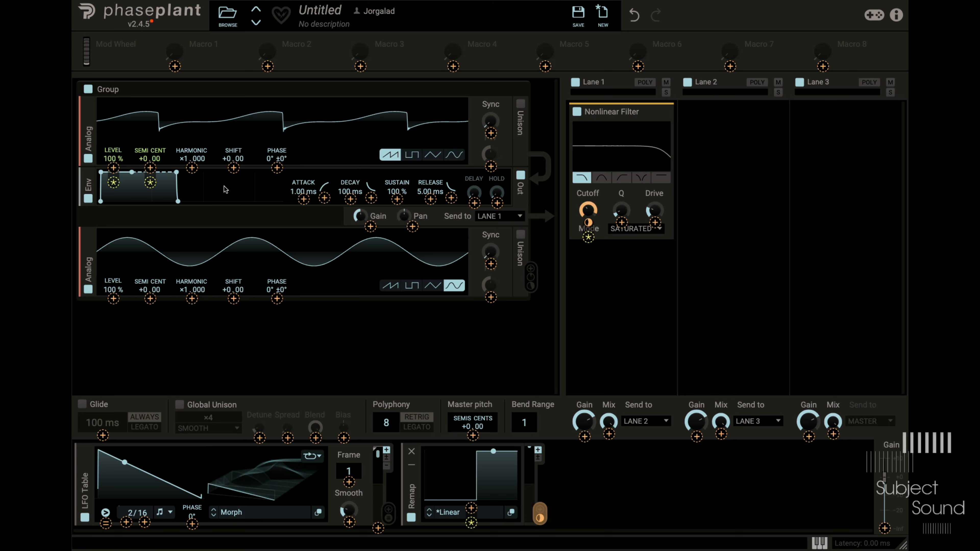
- Modulate the saw oscillator's pitch with Remap, setting the depth to 12 semitones
drag(539, 510, 150, 169)
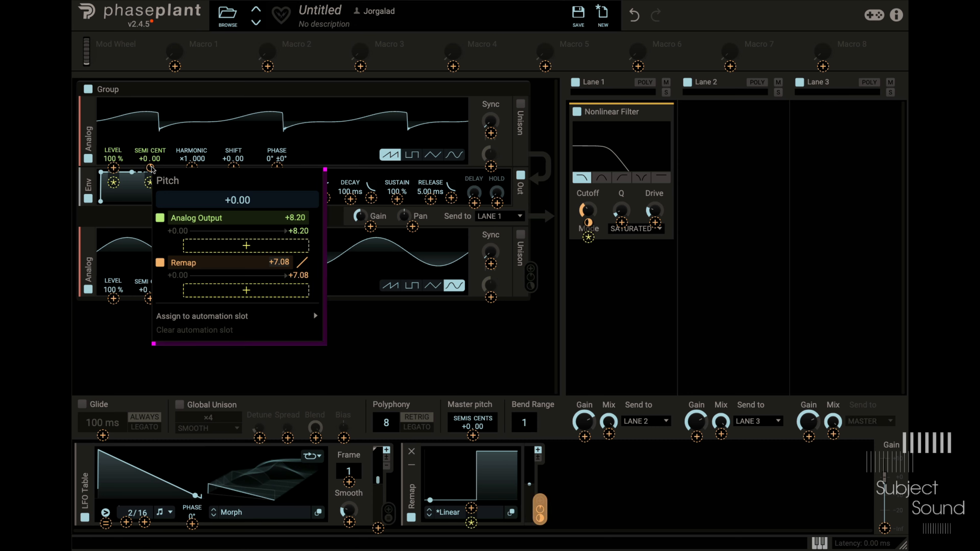
text(12)
key(Return)
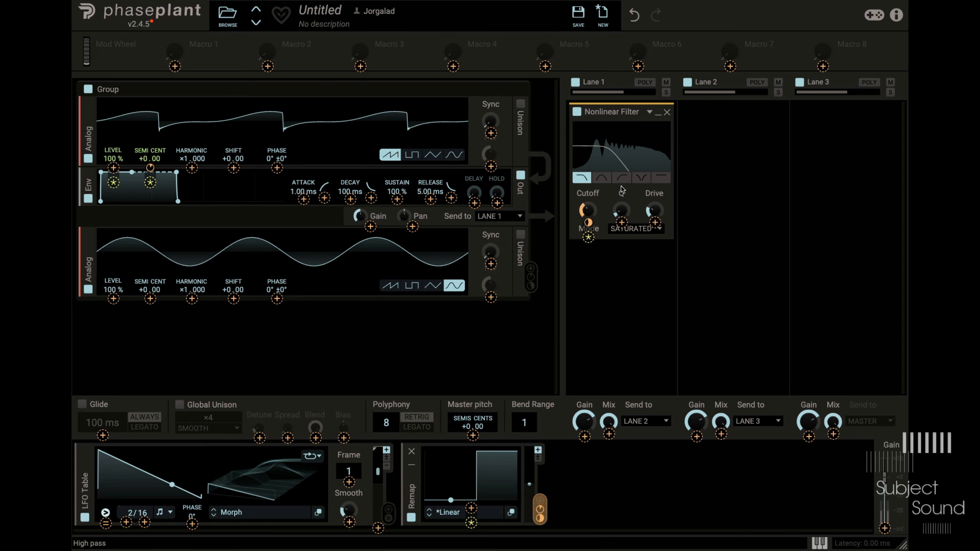
click(591, 212)
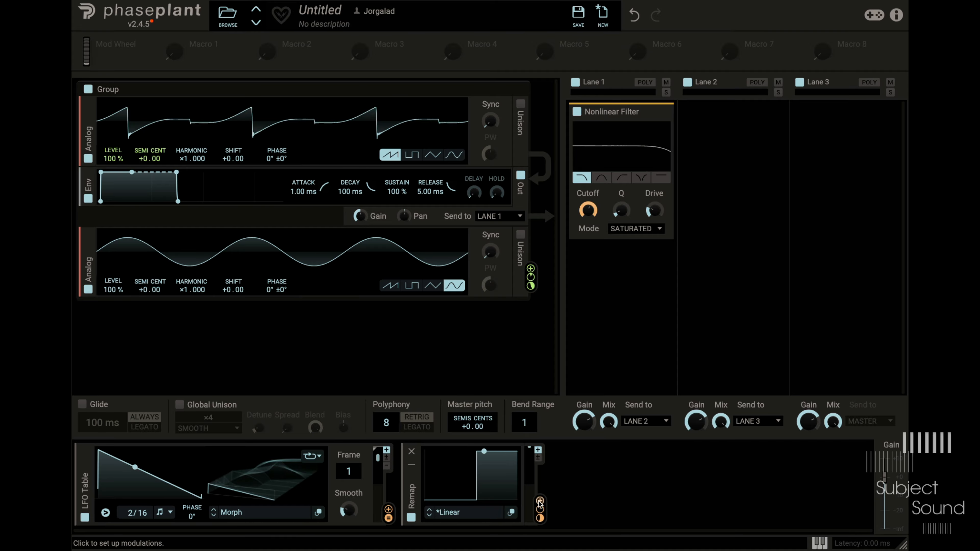
- Set the Remap curve's vertical grid to 12 divisions and draw a rising staircase at 17, 25, 42, 58, 67 and 83%
click(512, 513)
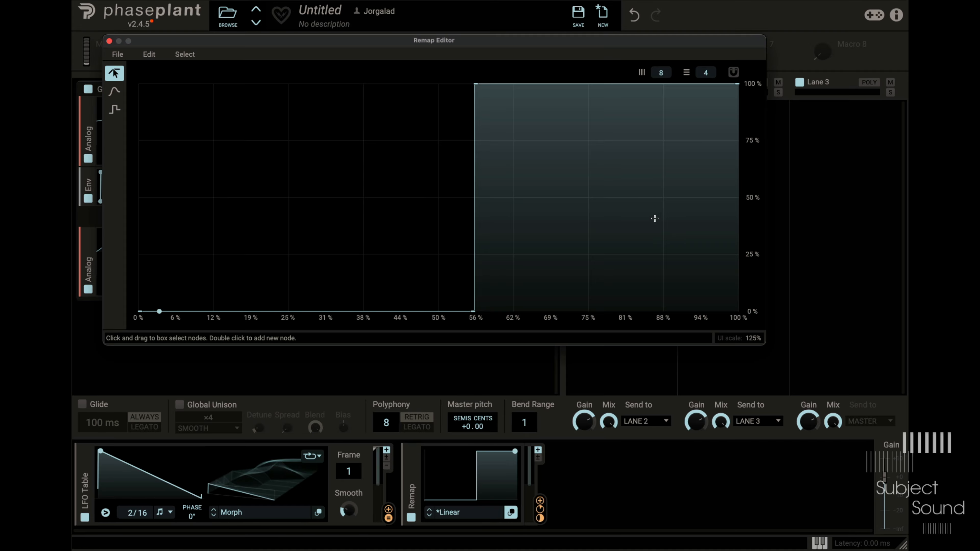
click(114, 110)
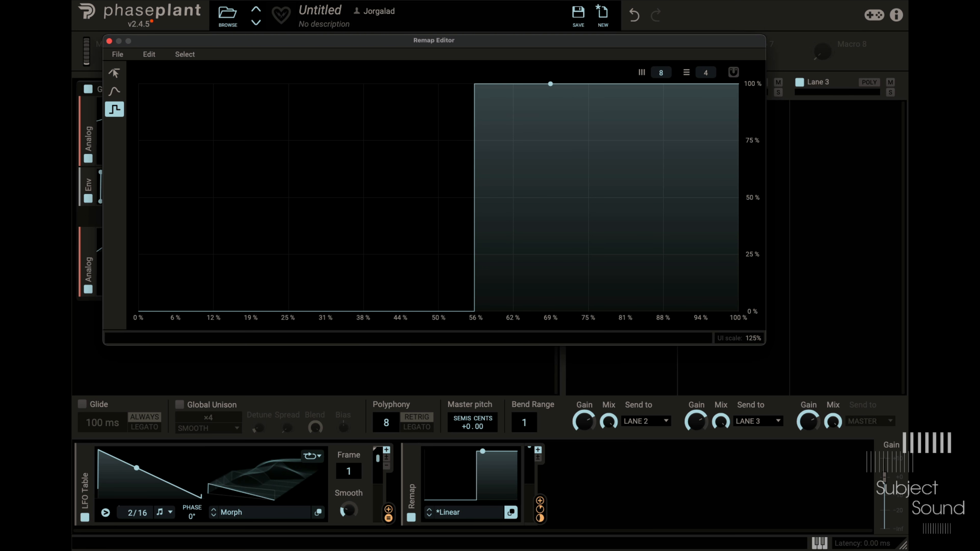
drag(705, 72, 705, 54)
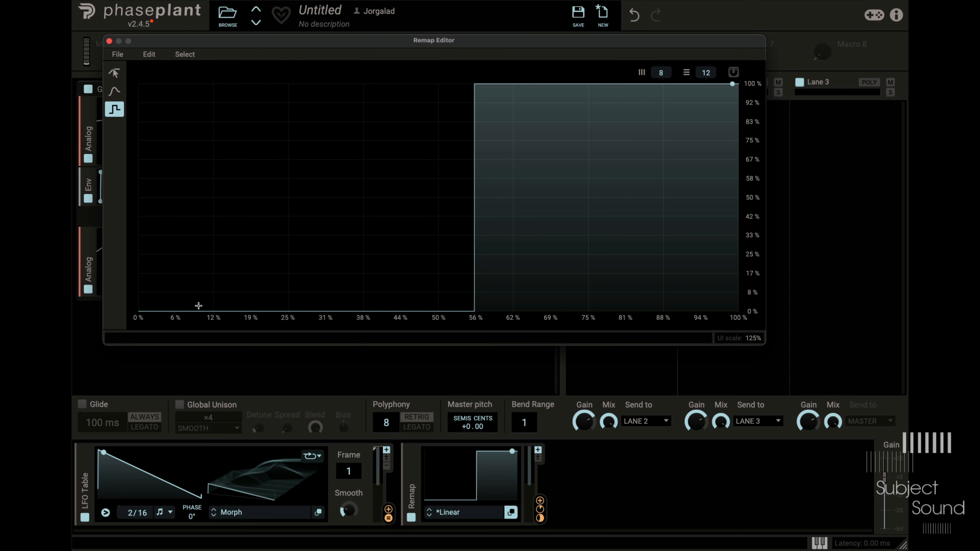
mouse_move(236, 293)
mouse_down()
mouse_move(227, 275)
mouse_move(259, 270)
mouse_up()
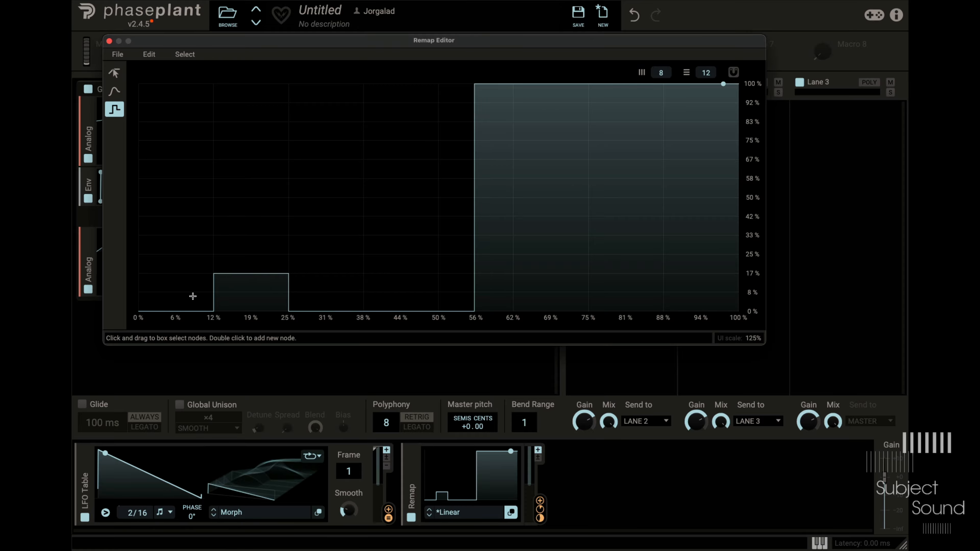
mouse_move(293, 260)
mouse_down()
mouse_move(347, 257)
mouse_move(434, 213)
mouse_up()
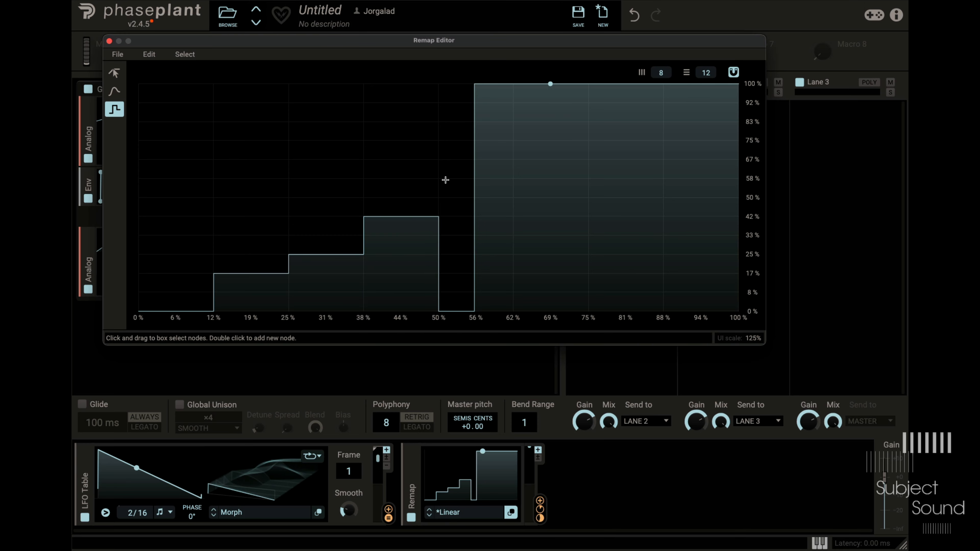
mouse_move(446, 180)
mouse_down()
mouse_move(504, 176)
mouse_move(566, 153)
mouse_up()
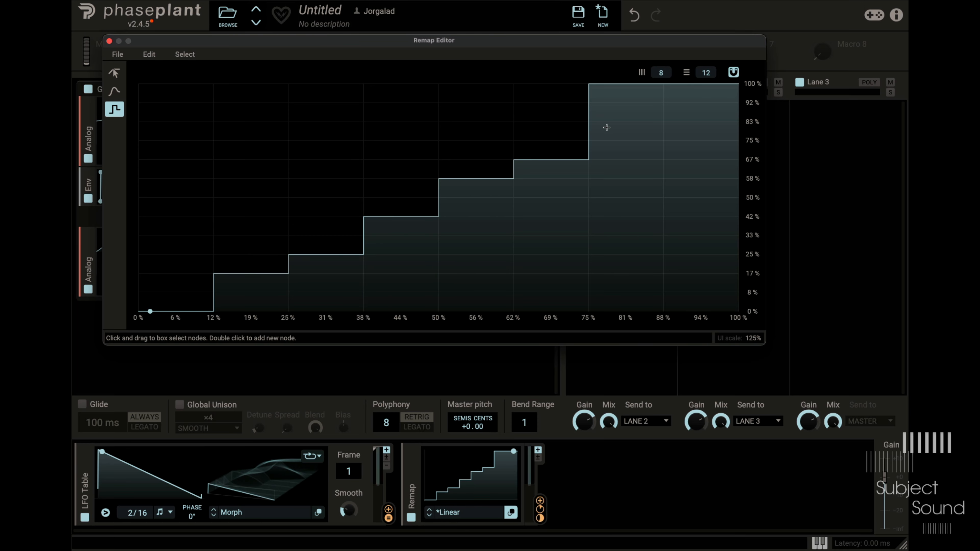
drag(607, 127, 650, 121)
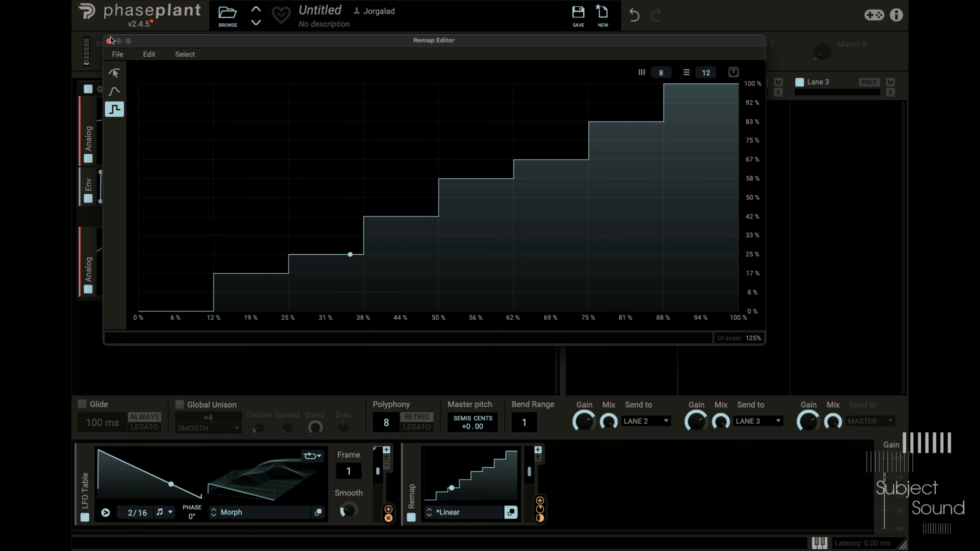
click(110, 41)
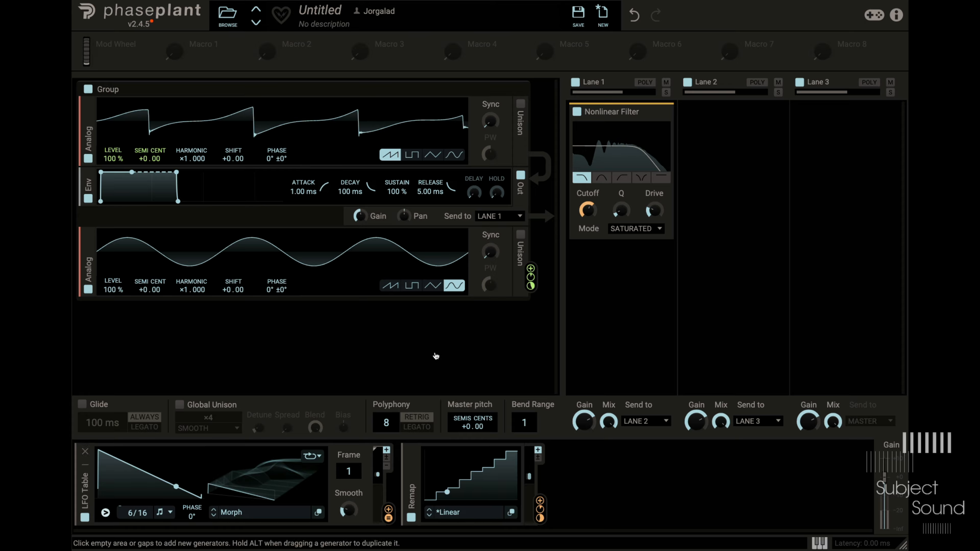
- Bypass the Nonlinear Filter and lower the sine oscillator's level to 13%
click(578, 112)
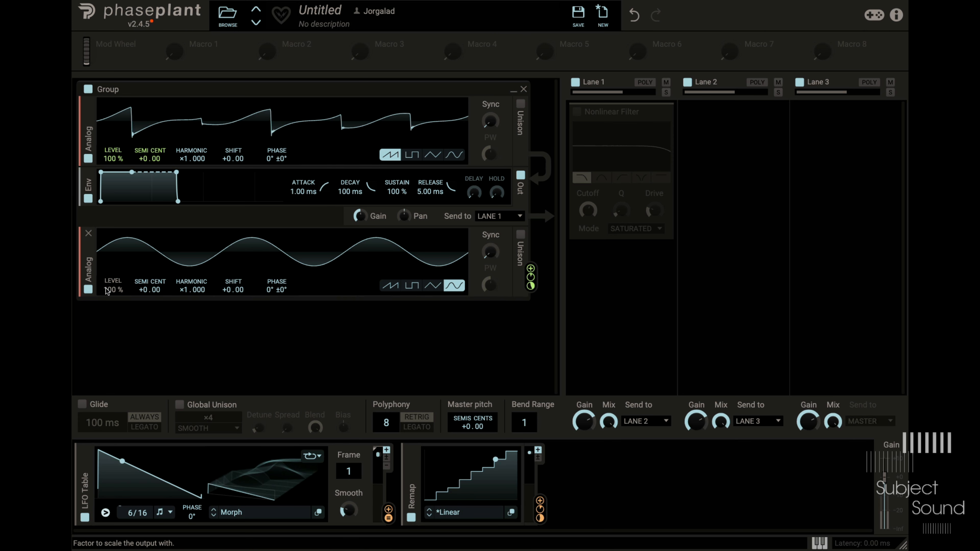
drag(111, 289, 108, 281)
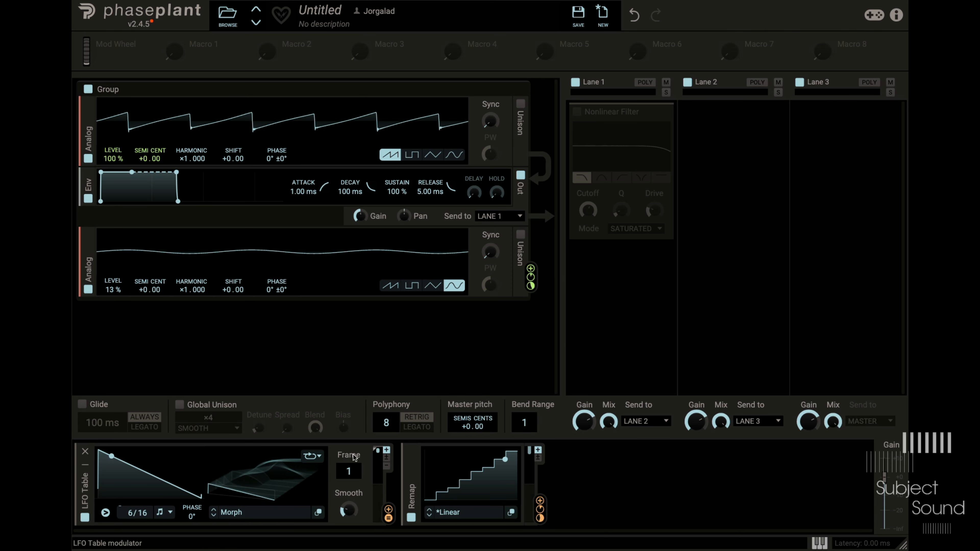
- Audition the LFO Table's Morph table at frame 165 and the Grid Gates table at frame 190
drag(355, 460, 355, 405)
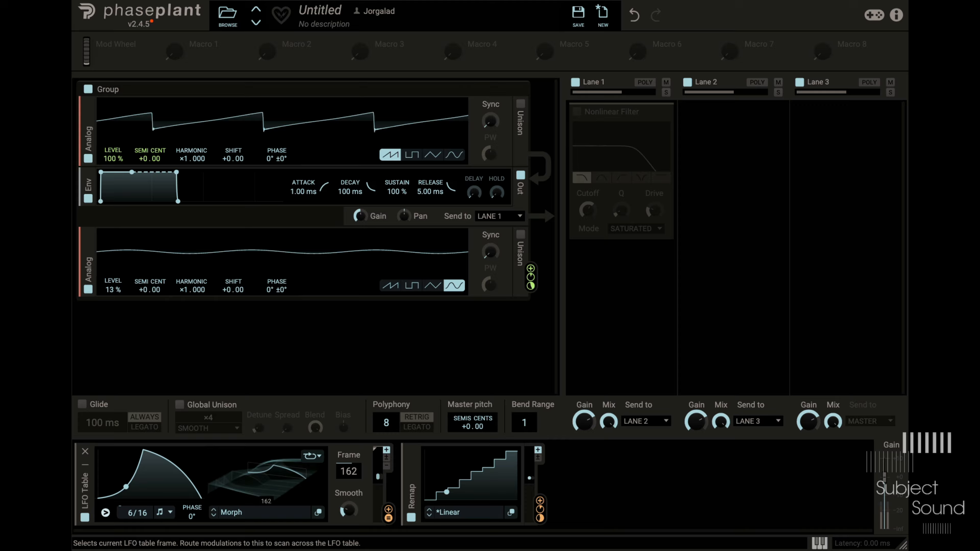
drag(349, 471, 349, 474)
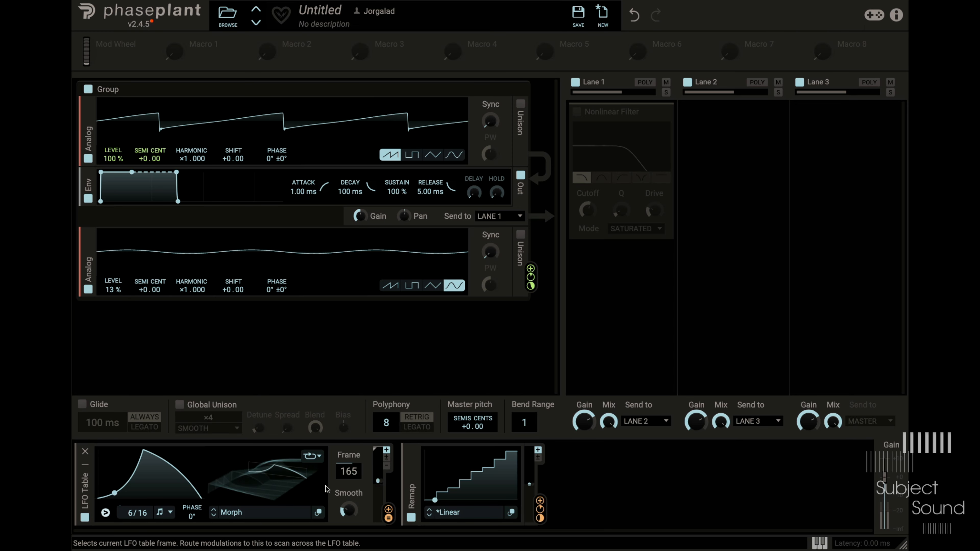
click(276, 513)
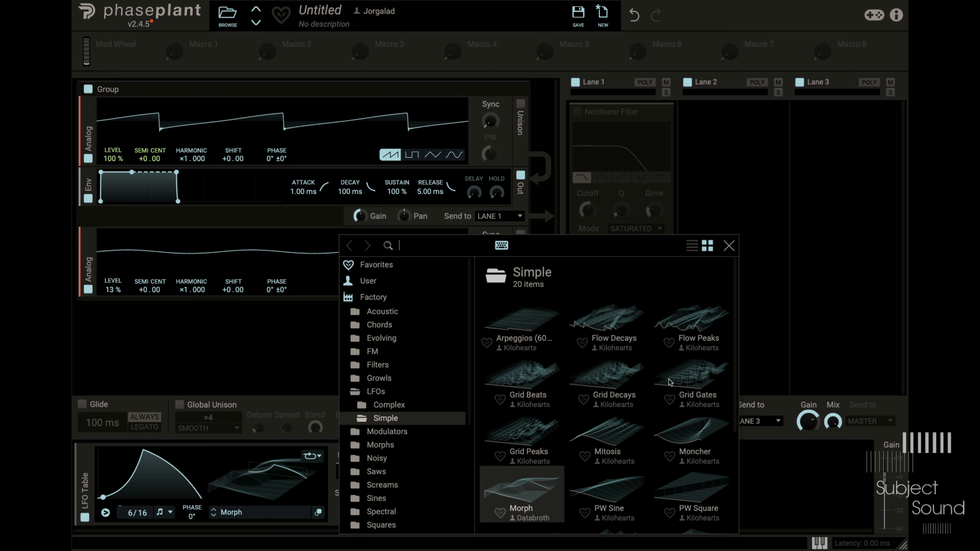
click(712, 378)
click(806, 338)
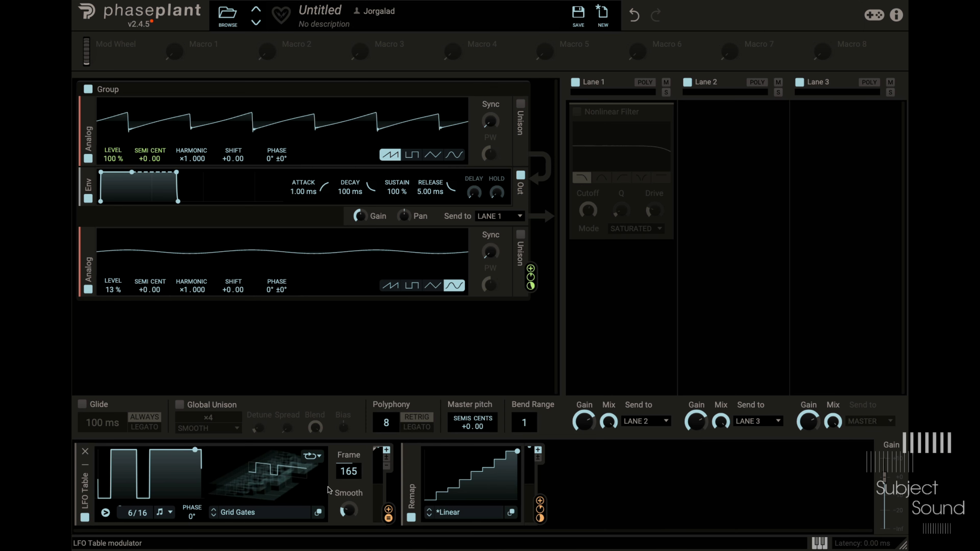
mouse_move(355, 477)
mouse_down()
mouse_move(355, 498)
mouse_move(355, 467)
mouse_up()
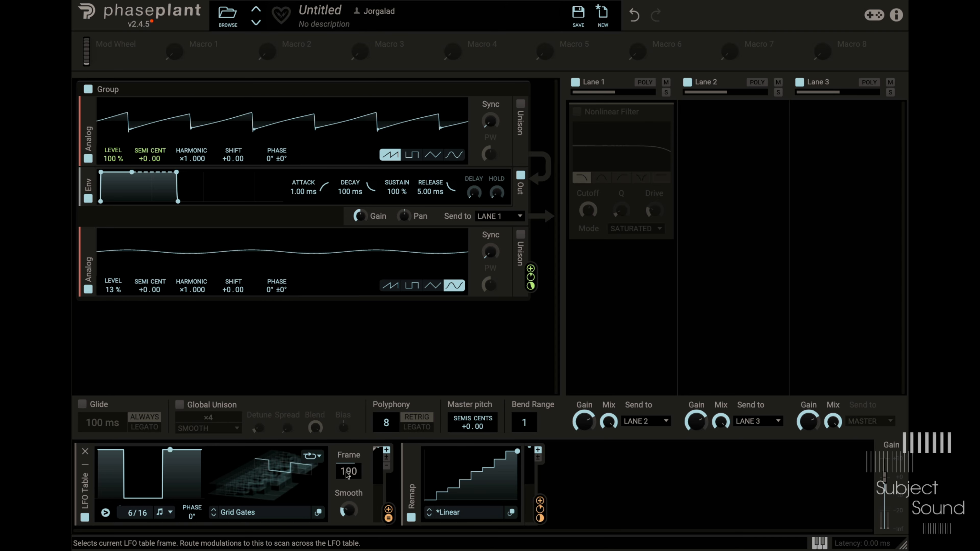
- Load the 16 Patterns table from the Complex LFO presets into the LFO Table and set its frame to 1
click(266, 511)
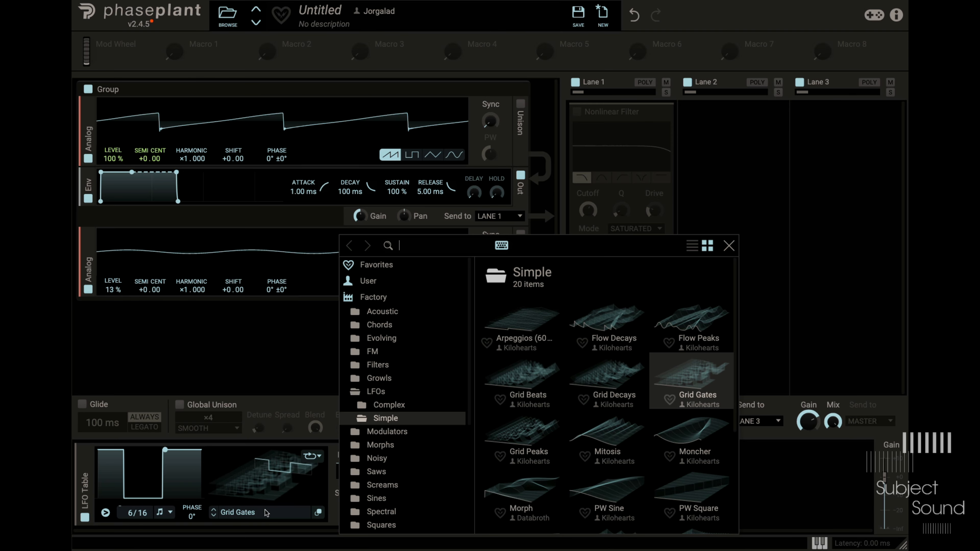
click(382, 406)
click(523, 322)
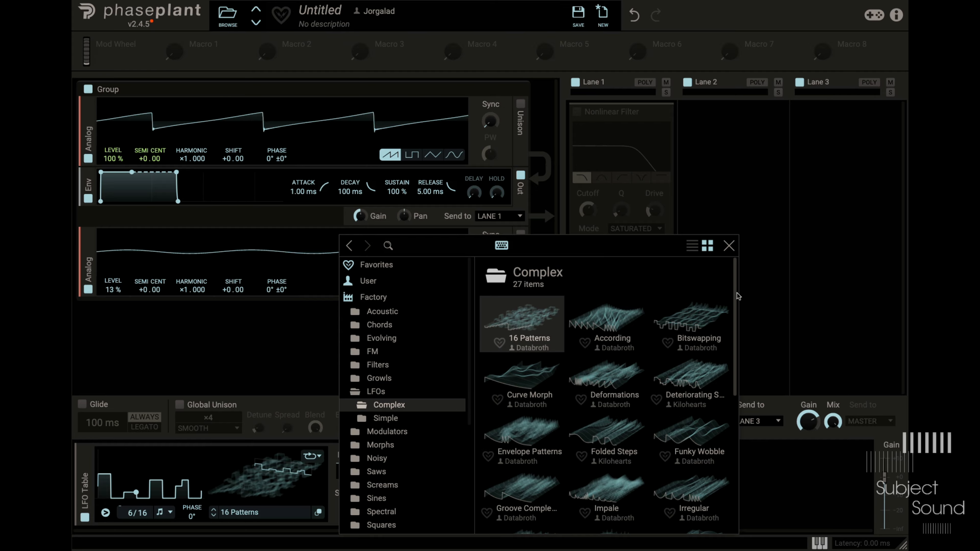
click(729, 246)
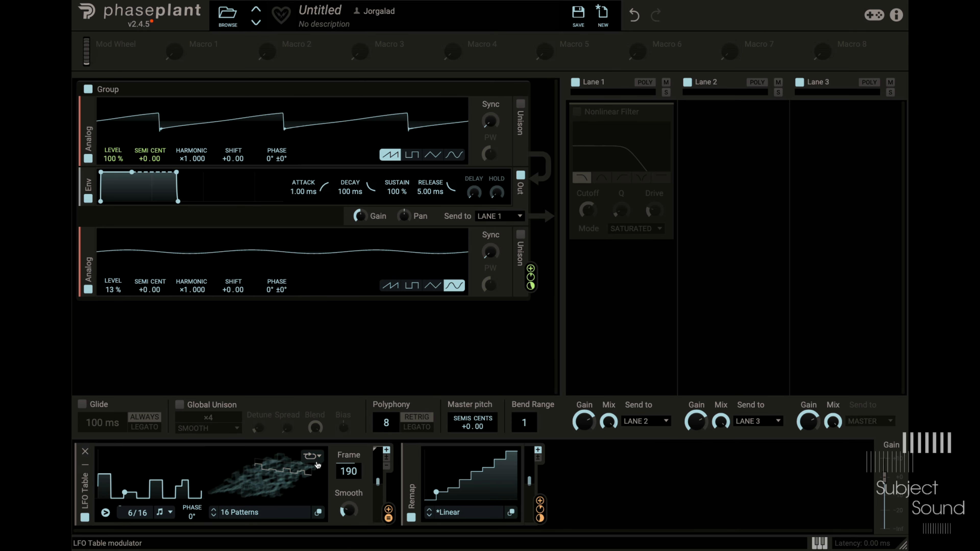
drag(351, 475, 351, 538)
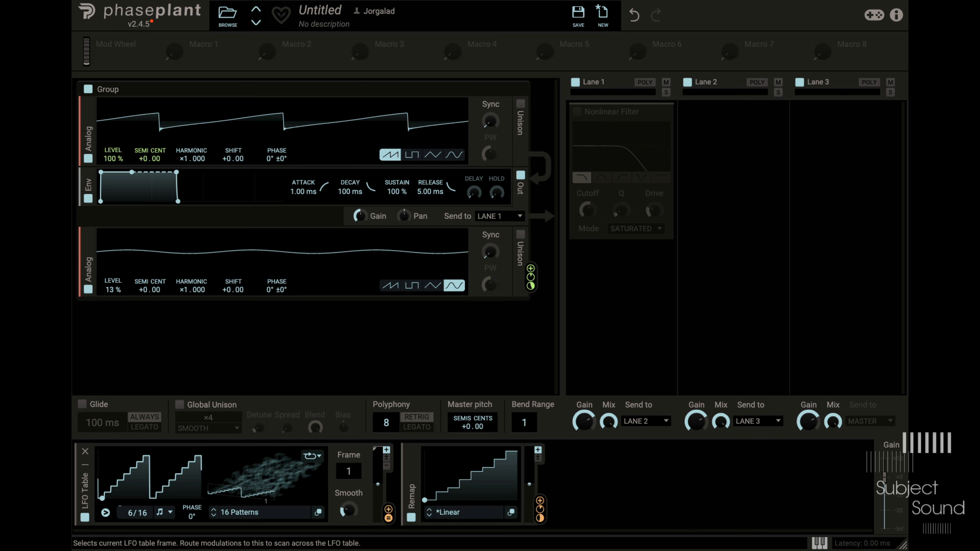
- Modulate the LFO Table's frame with Macro 1 and rename the macro Melody
mouse_move(199, 59)
drag(194, 55, 349, 472)
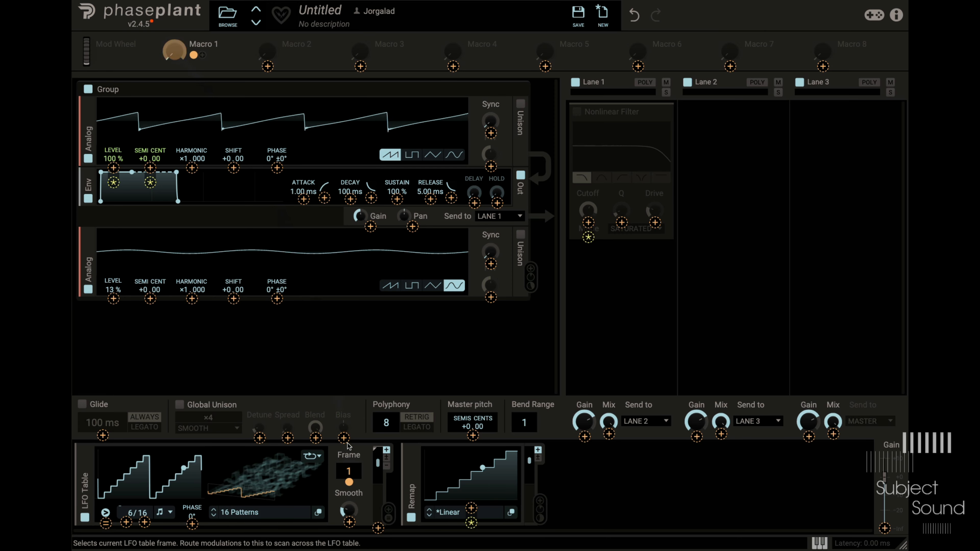
double_click(205, 44)
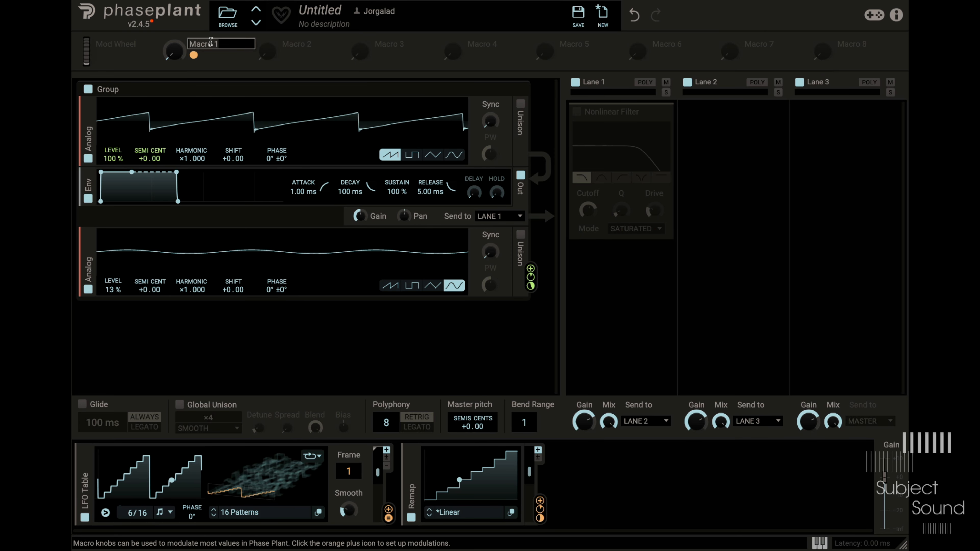
text(Melody)
key(Return)
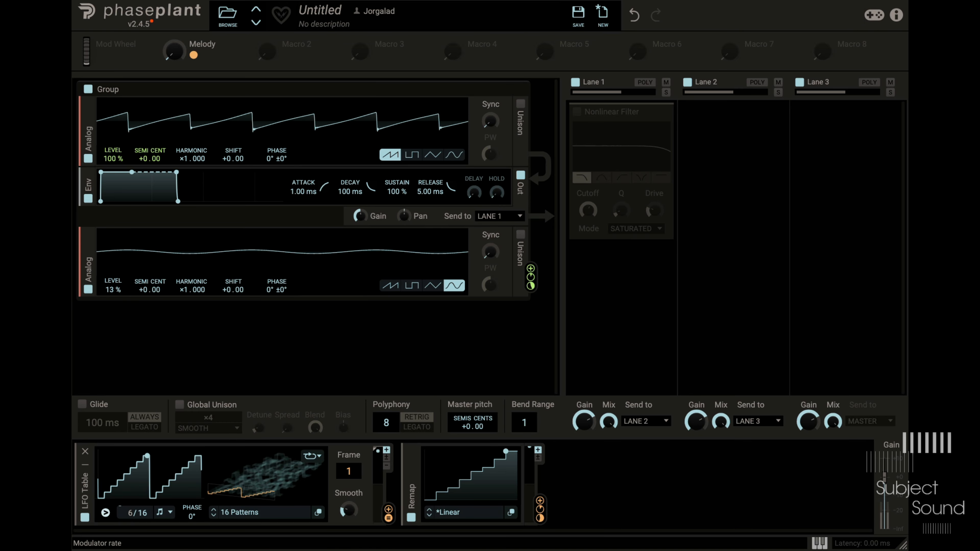
- Set the LFO Table's rate to 8/8 and turn the Melody macro up to about halfway
mouse_move(145, 515)
mouse_down()
mouse_move(144, 502)
mouse_move(144, 527)
mouse_up()
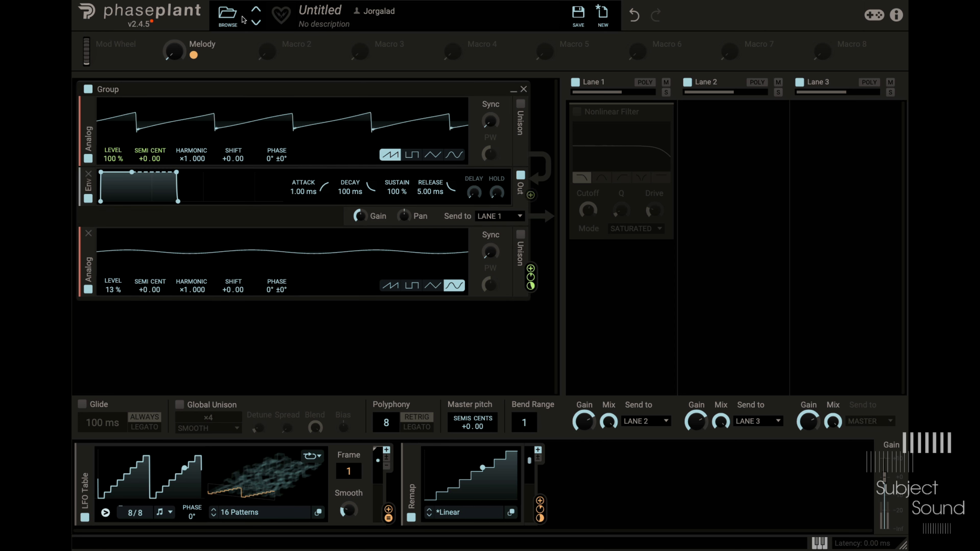
drag(177, 52, 176, 16)
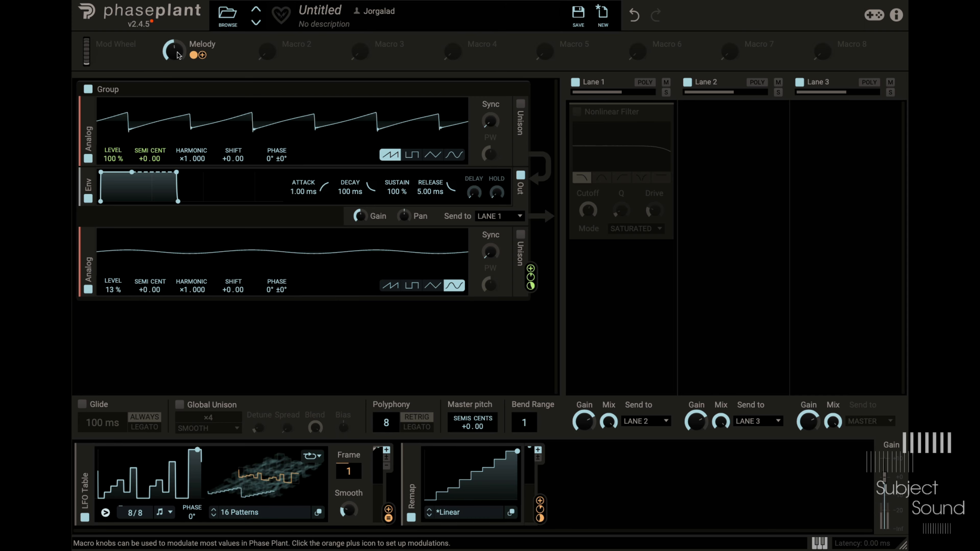
- Raise the Remap curve's step between 75% and 88% to the 92% level
click(511, 513)
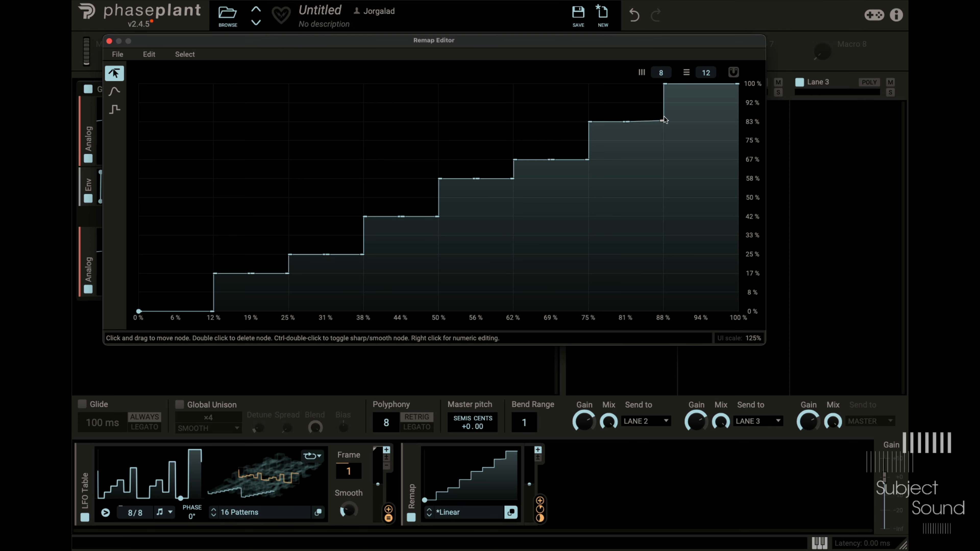
drag(663, 117, 667, 107)
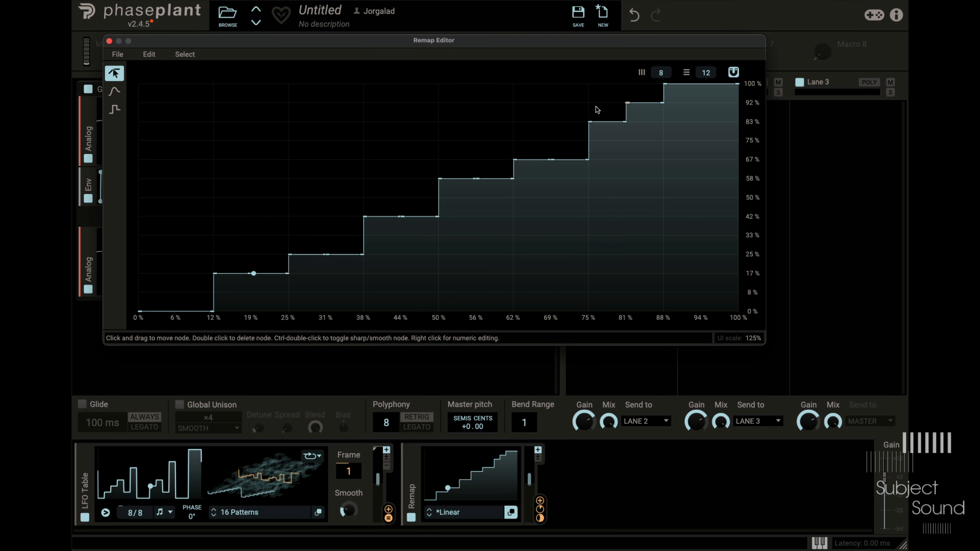
drag(594, 112, 594, 104)
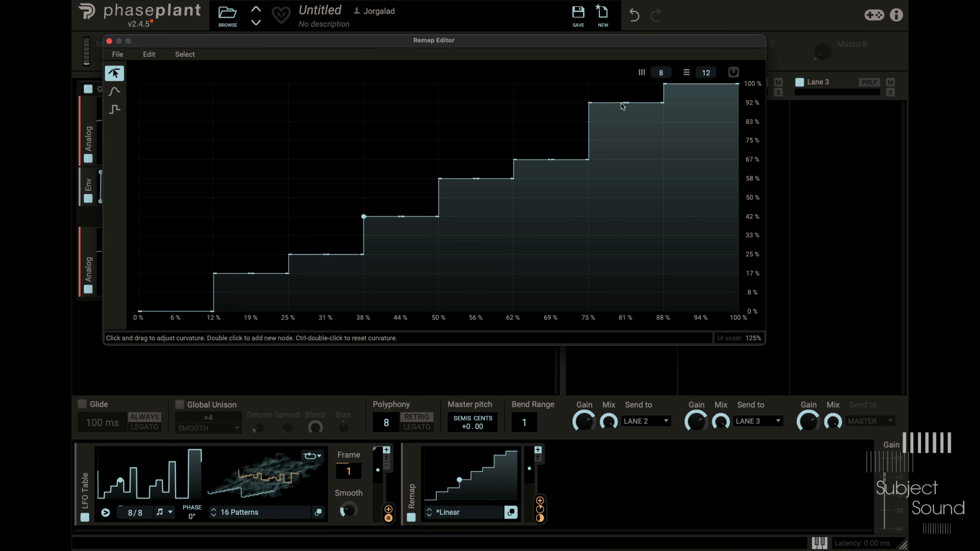
click(109, 41)
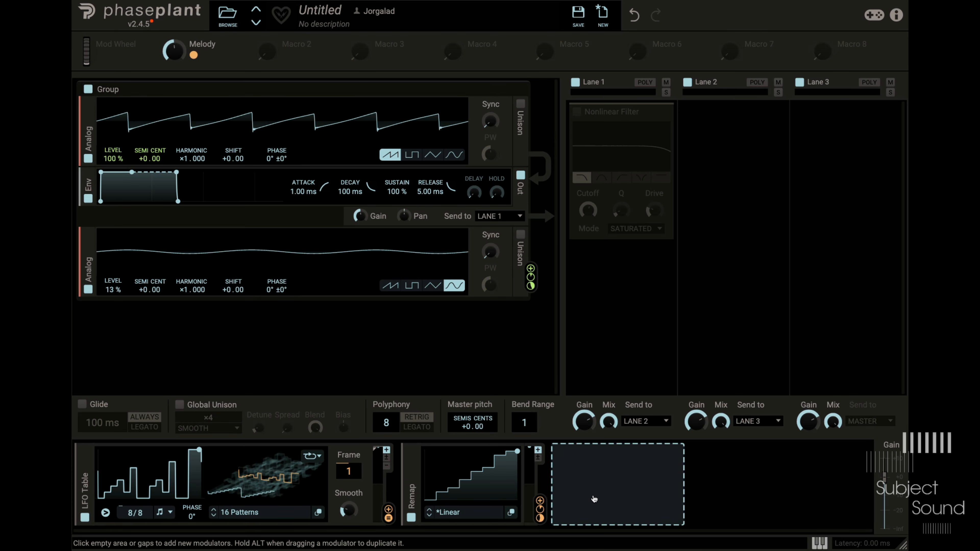
- Re-enable the Nonlinear Filter and add a second LFO Table modulator after Remap
click(594, 499)
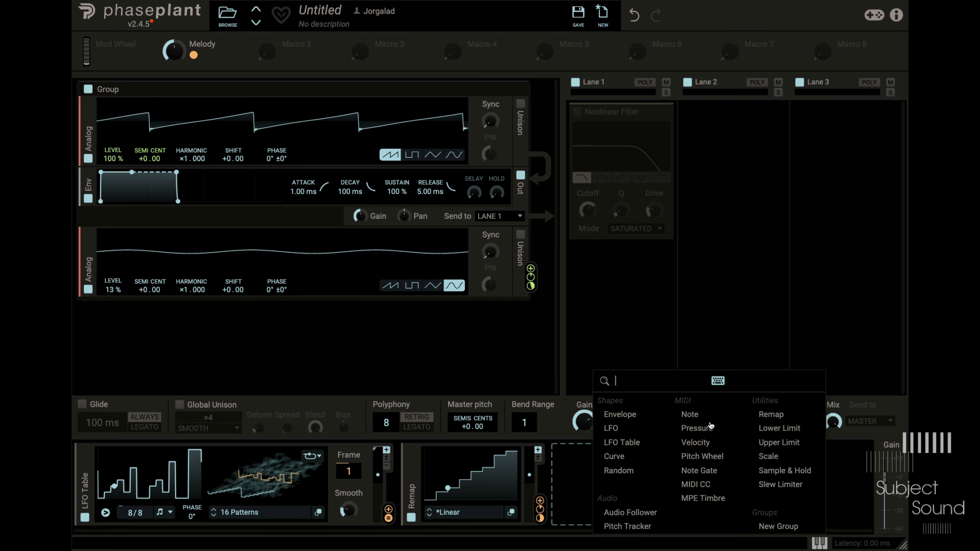
click(643, 429)
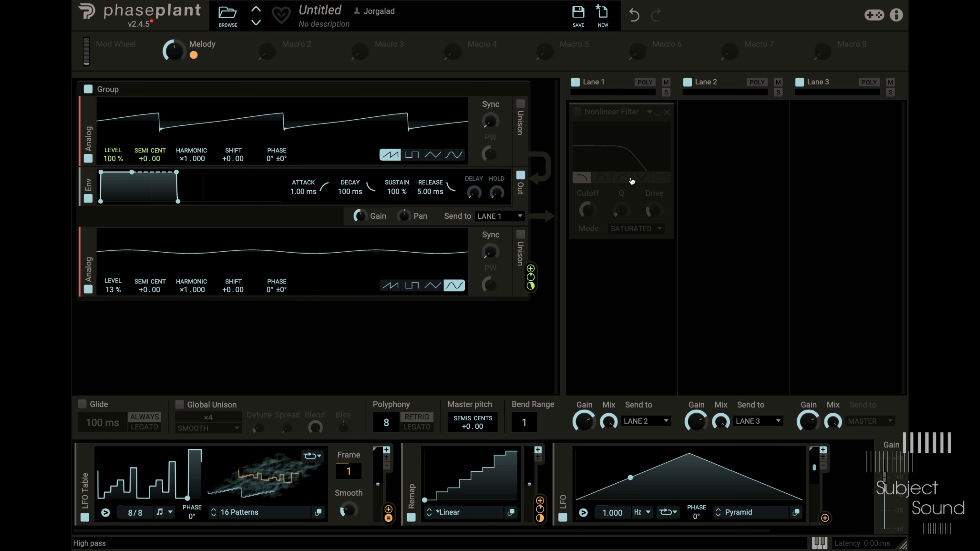
click(578, 112)
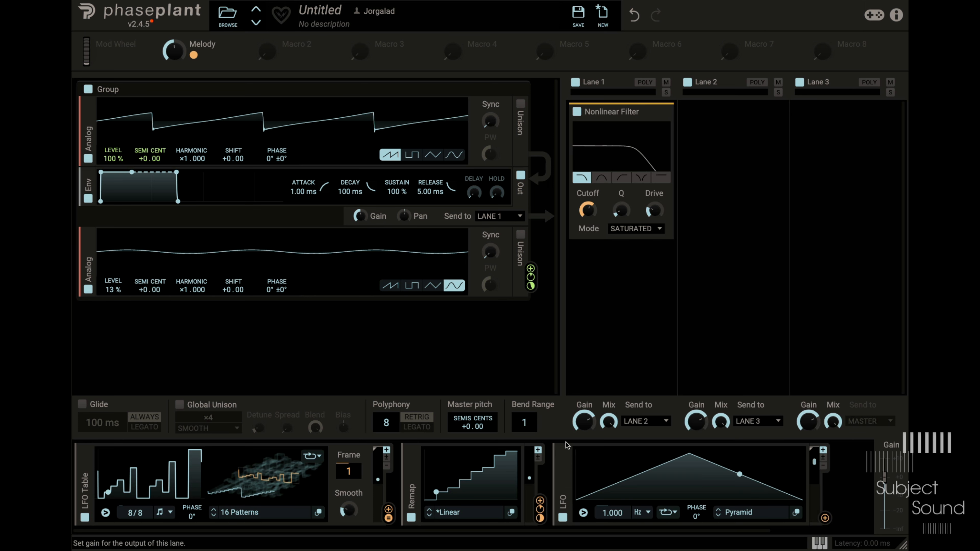
click(564, 451)
click(604, 484)
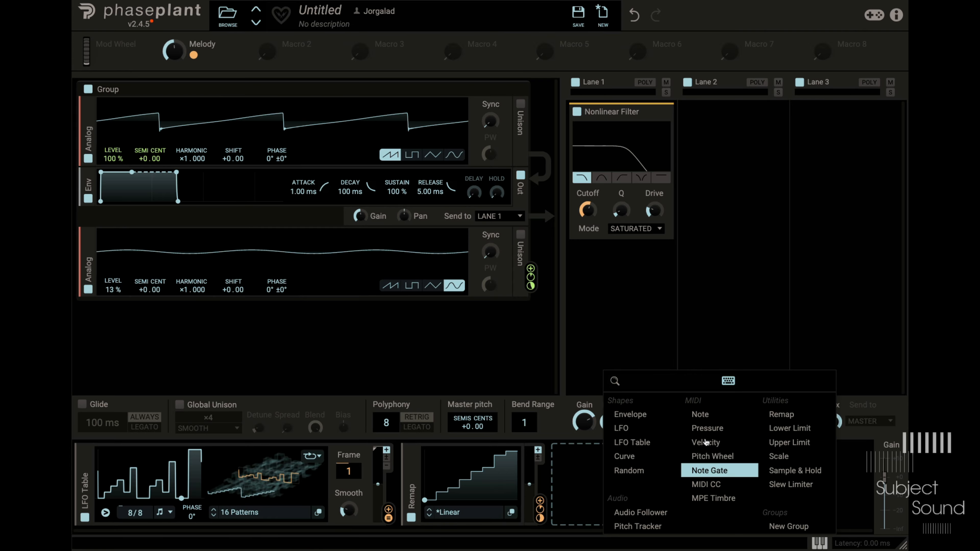
click(633, 442)
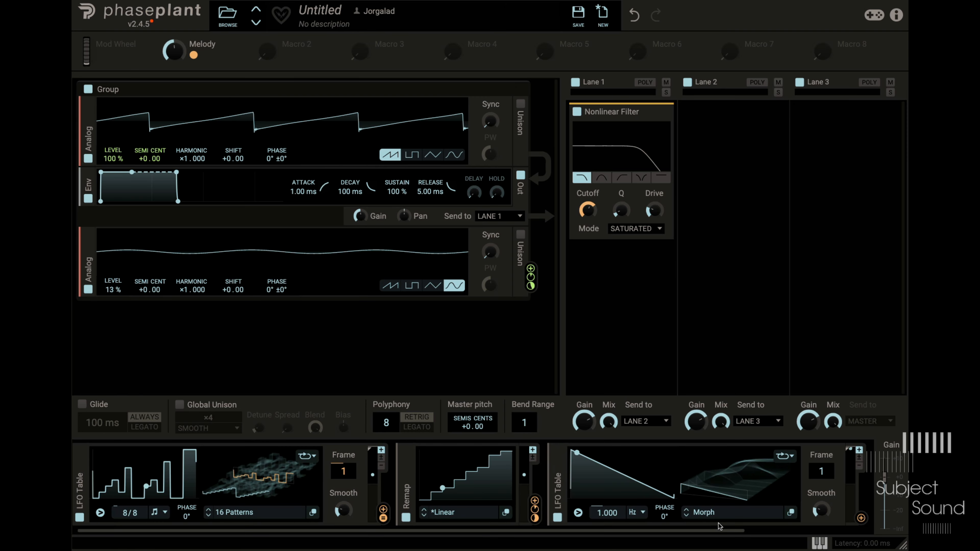
- Modulate the filter's cutoff with the second LFO Table instead of Remap and sync its rate to 8/16
drag(861, 518, 587, 209)
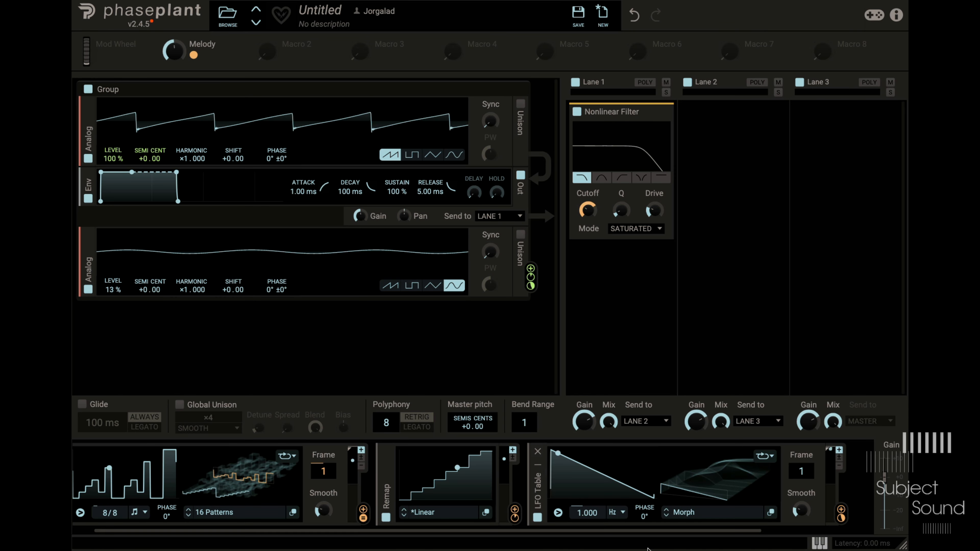
click(617, 513)
click(626, 524)
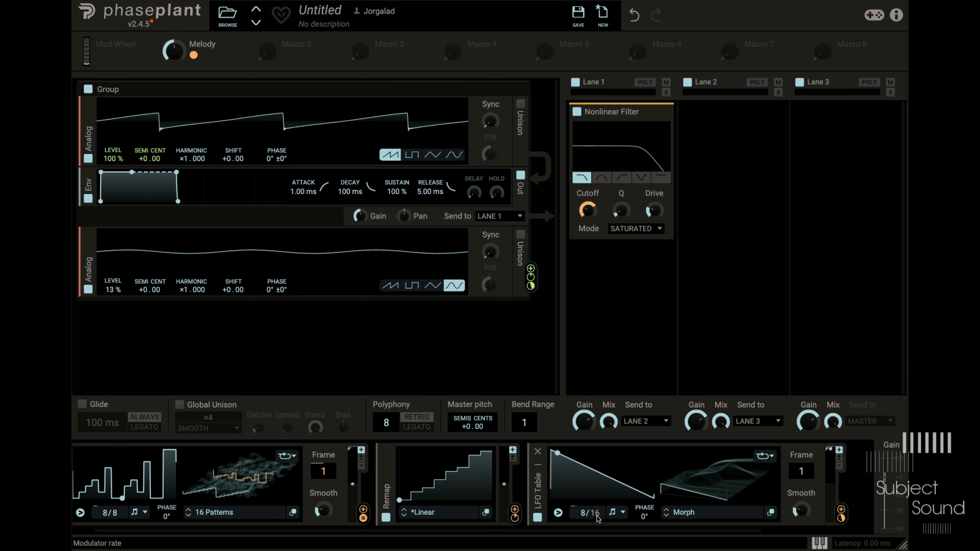
- Set the second LFO Table's rate to 8/4 and modulate the first LFO Table's rate denominator with Macro 2 at 16%
drag(596, 514, 597, 522)
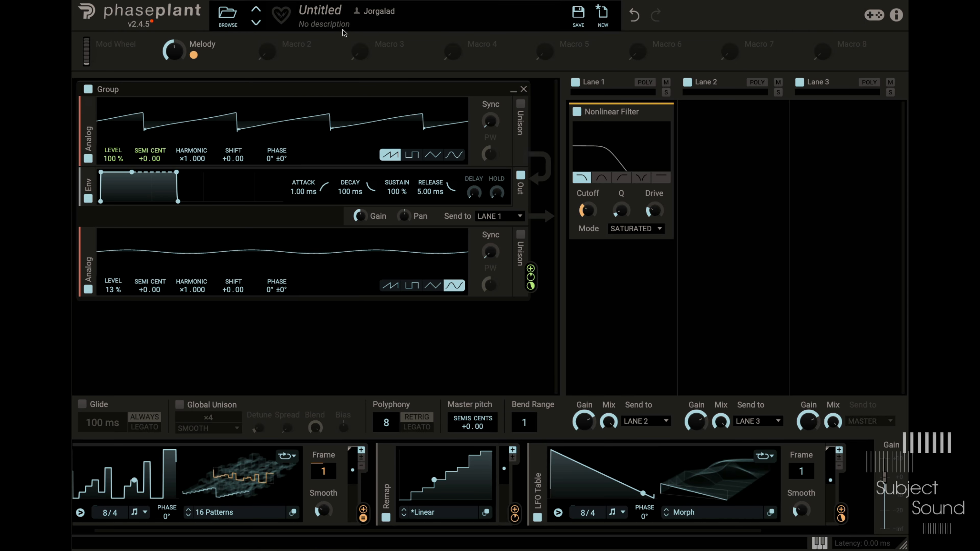
click(286, 55)
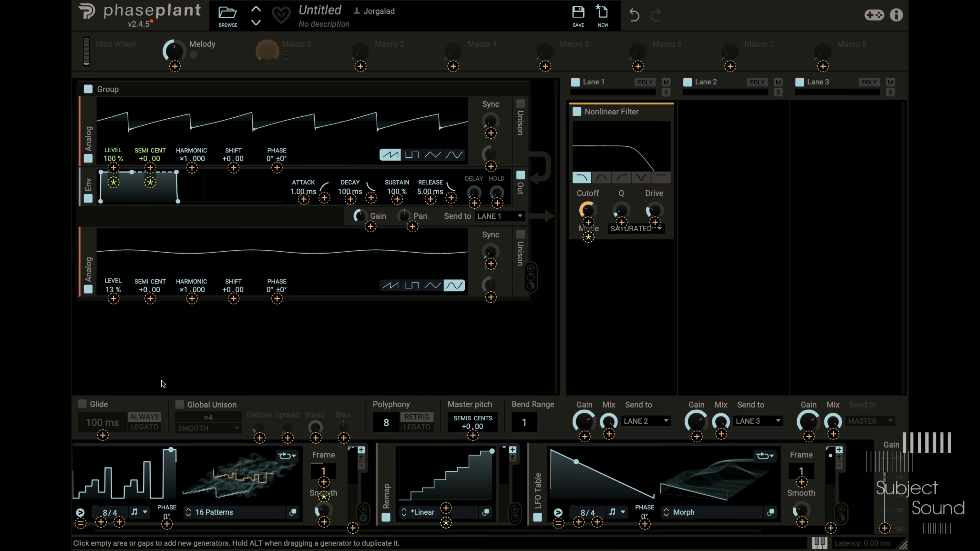
click(120, 522)
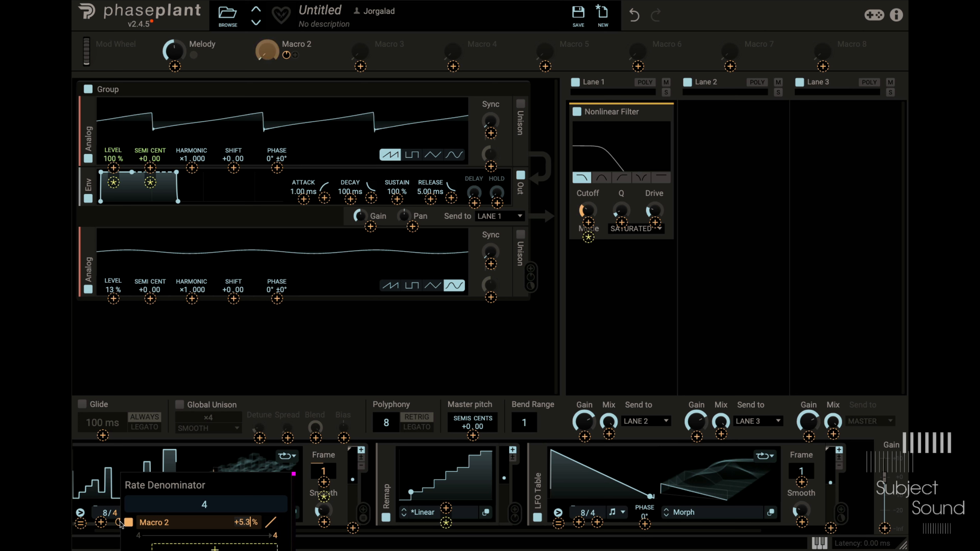
text(16)
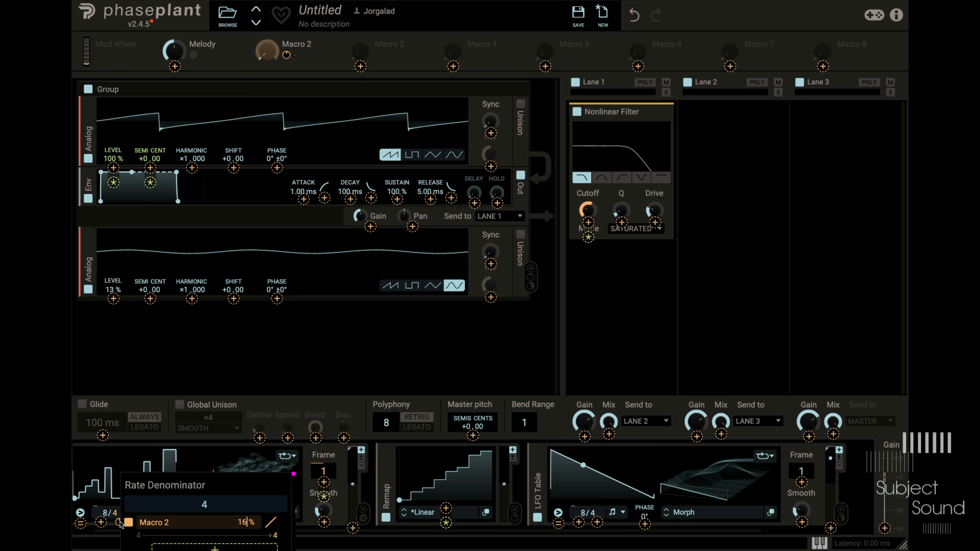
key(Return)
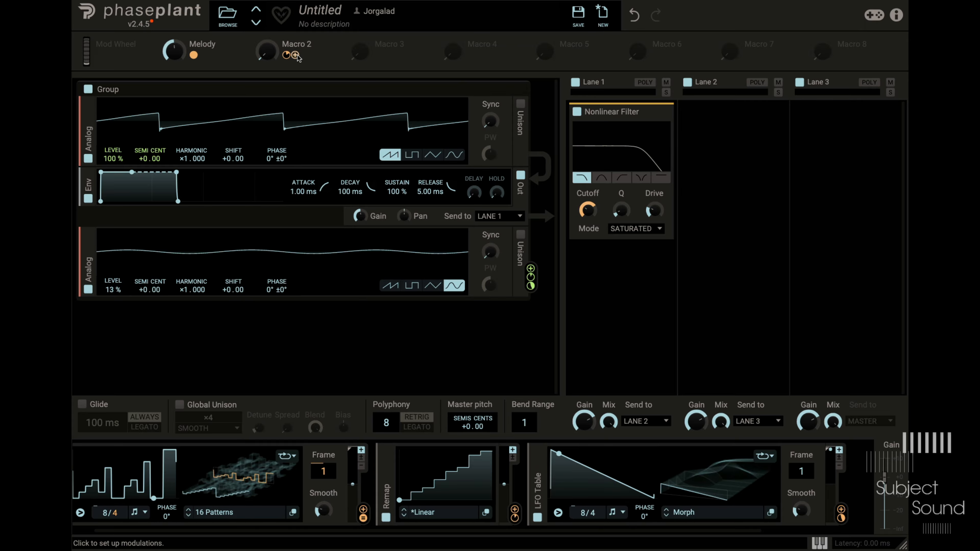
- Modulate the second LFO Table's rate denominator with Macro 2 as well, and sweep the macro up and back down to audition it
mouse_move(297, 56)
drag(297, 57, 597, 525)
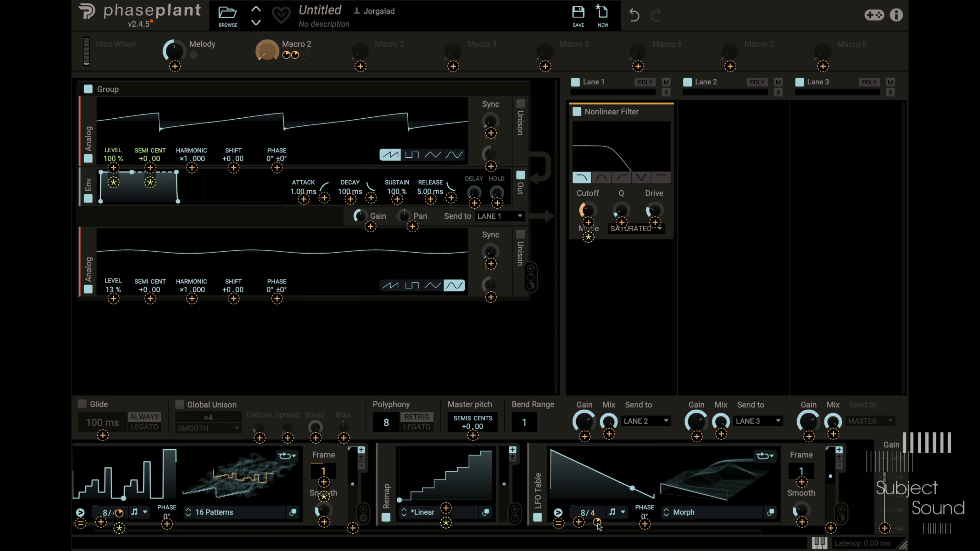
click(268, 52)
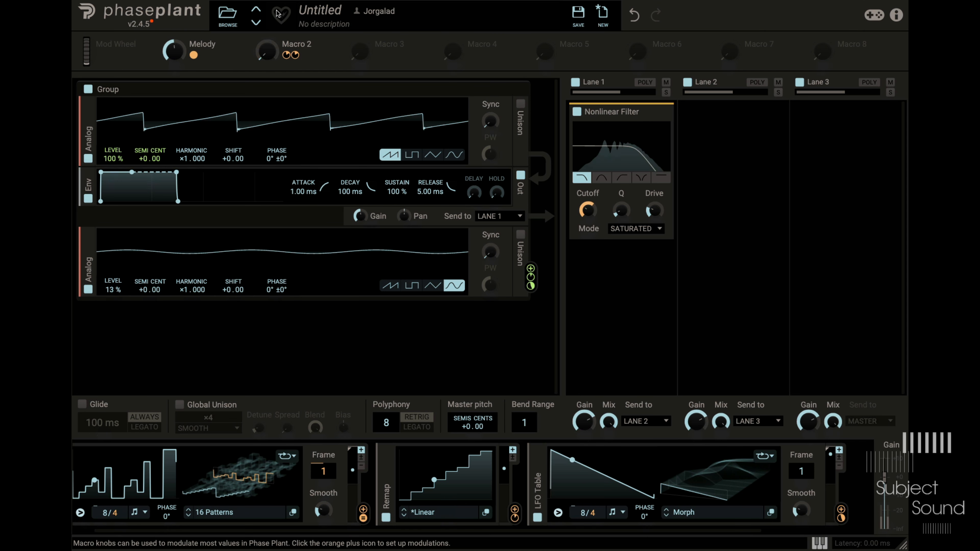
drag(267, 52, 267, 10)
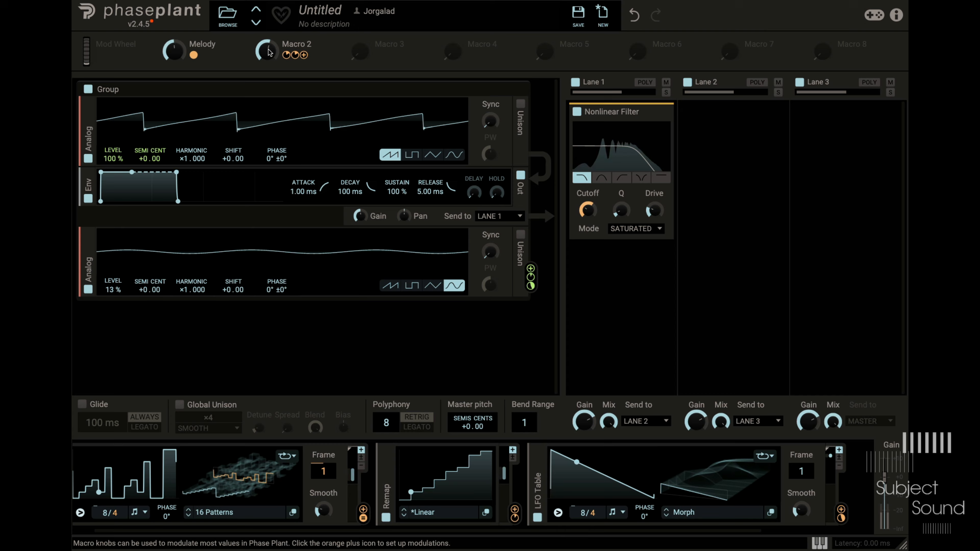
drag(269, 52, 269, 94)
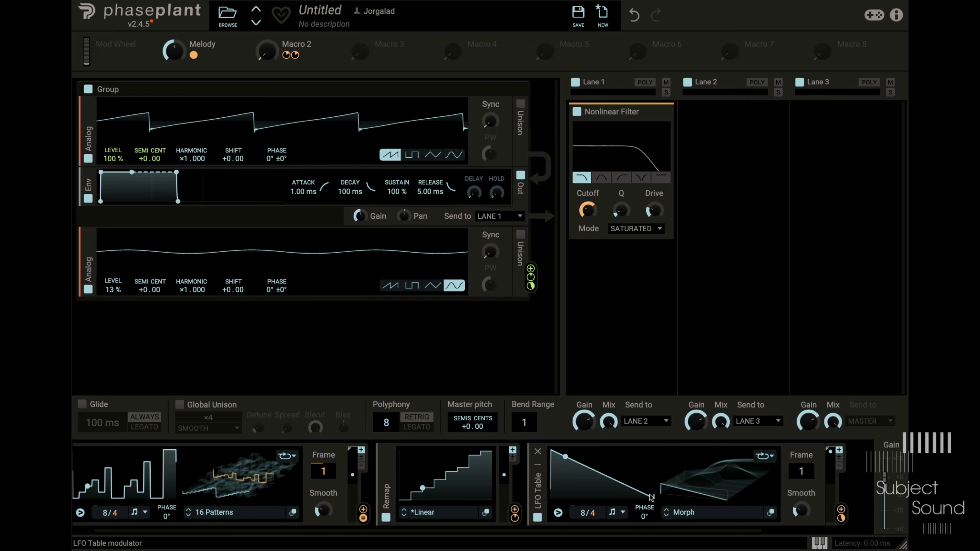
- Feed the second LFO Table into a new Remap modulator and let that Remap modulate the filter's cutoff instead
click(864, 486)
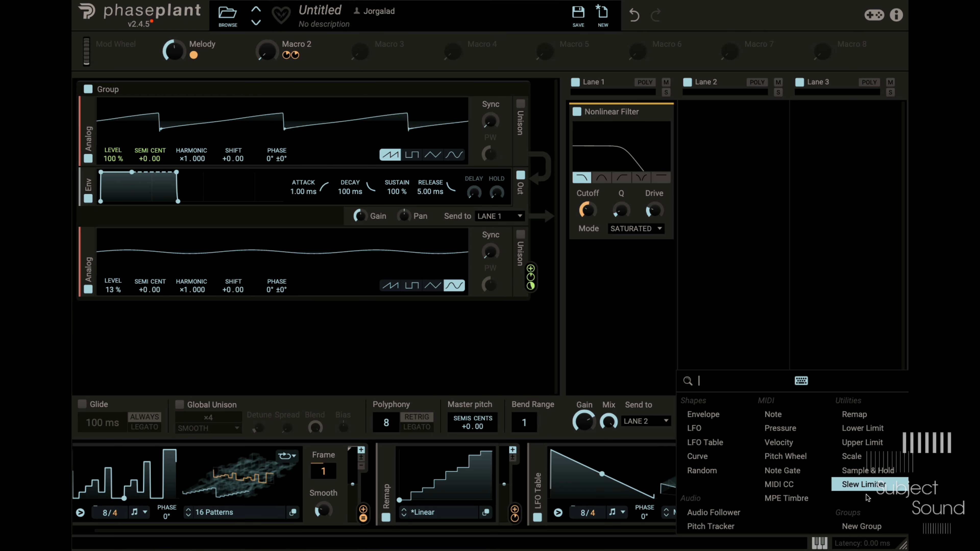
click(895, 417)
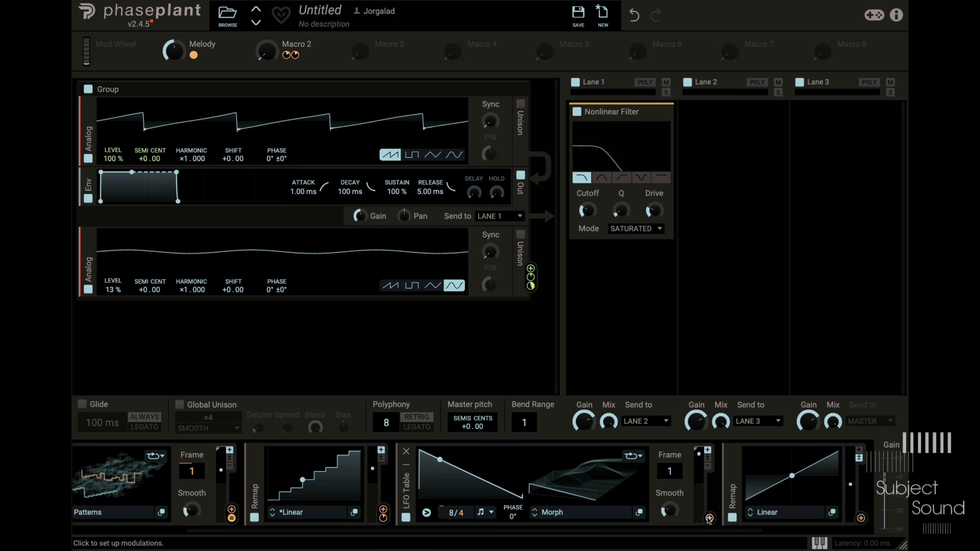
click(709, 519)
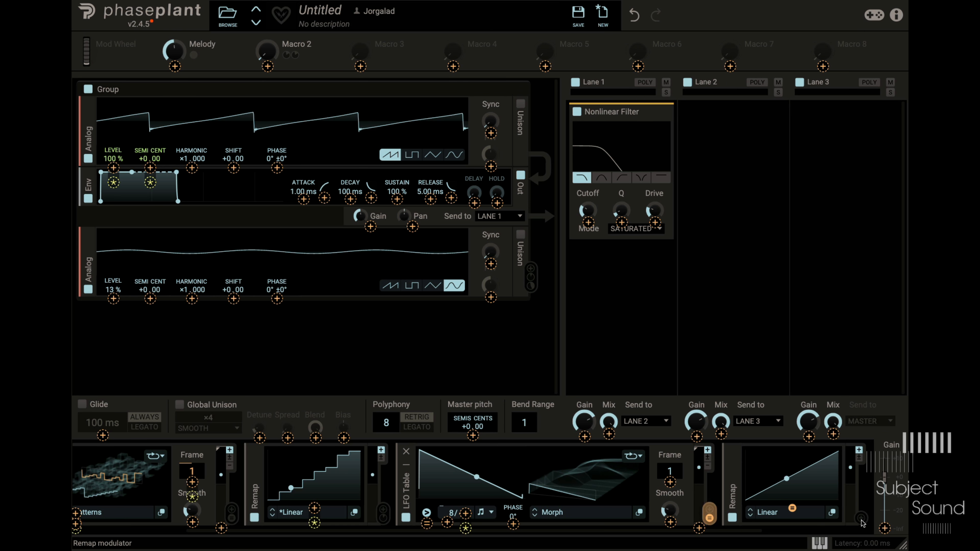
drag(861, 519, 590, 225)
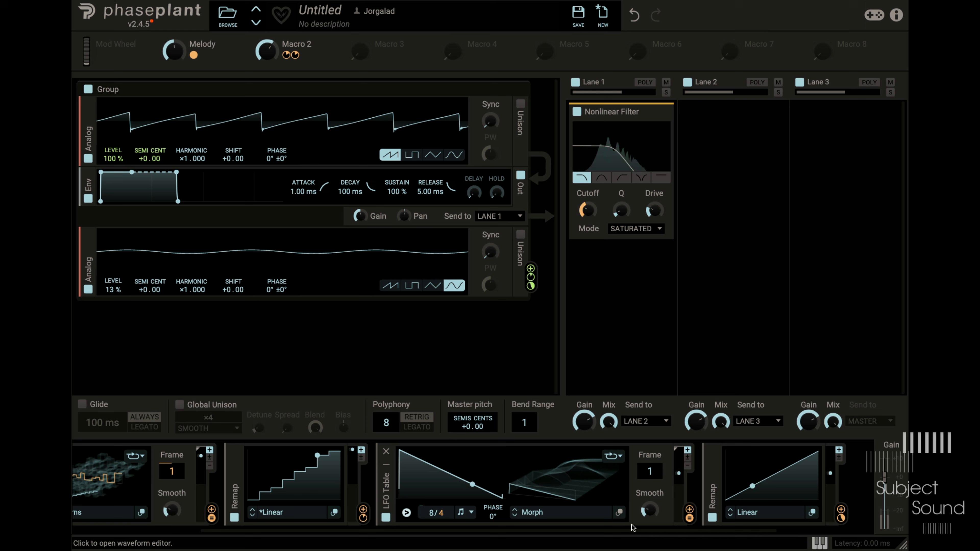
- Bend the new Remap's curve into a downward-sagging exponential shape and set the second LFO Table's rate to 2/4
drag(773, 485, 743, 386)
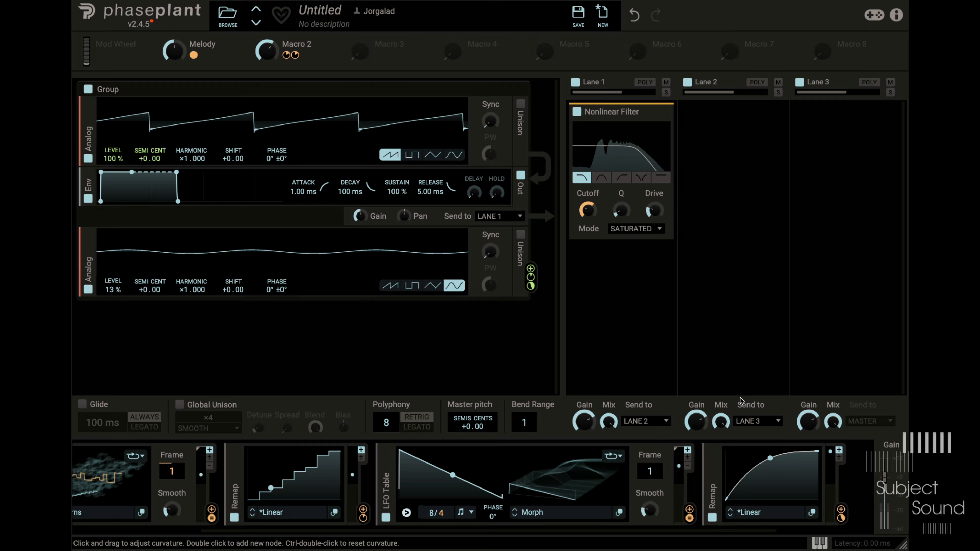
drag(760, 466, 783, 514)
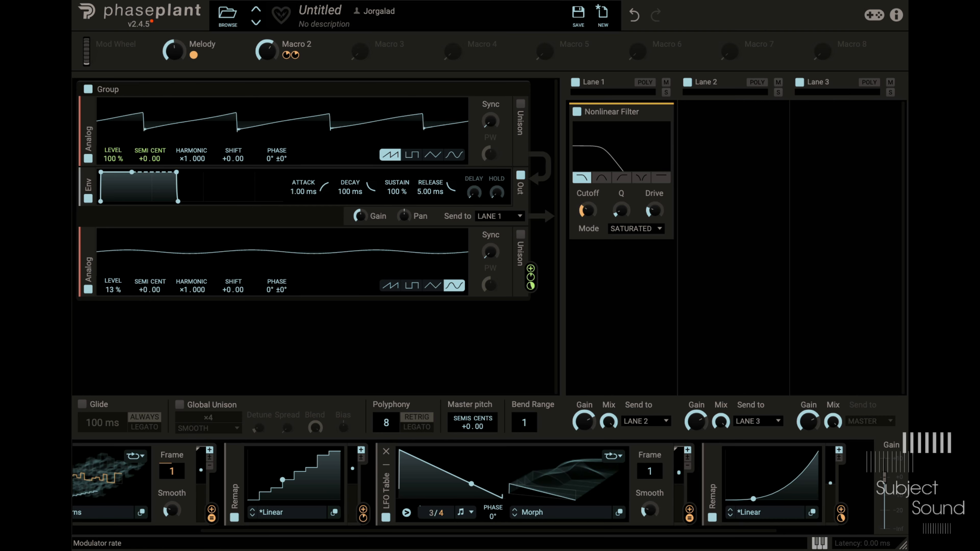
drag(430, 515, 437, 514)
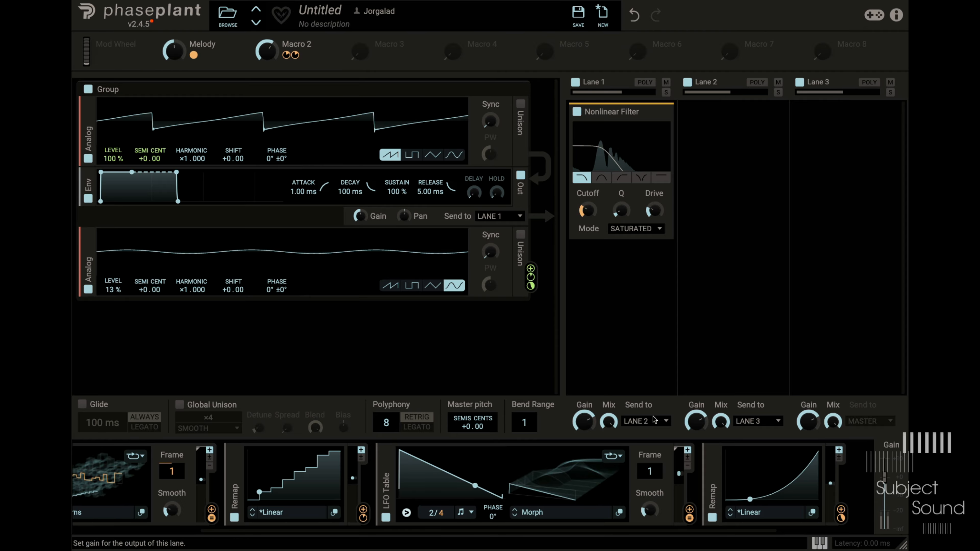
- Rename Macro 2 as Rate
double_click(310, 43)
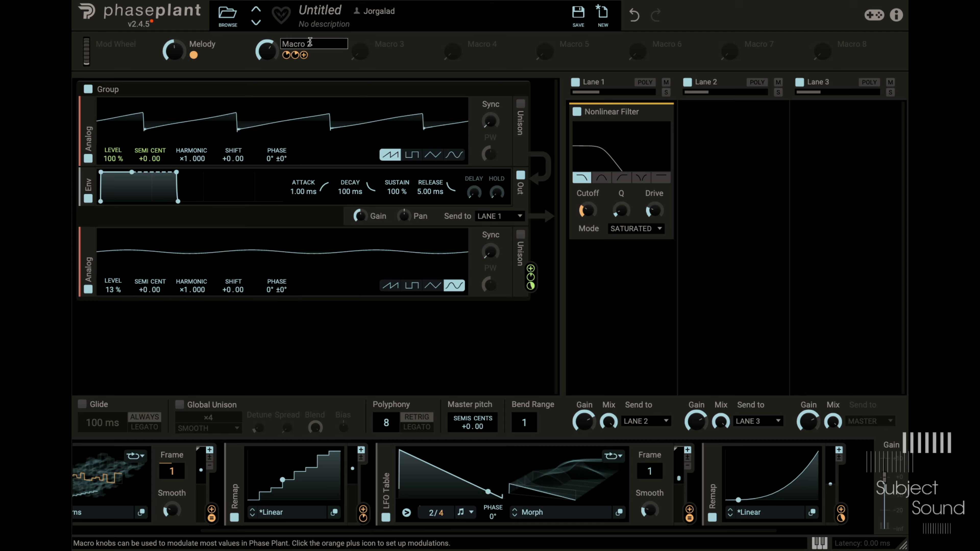
text(Rate)
key(Return)
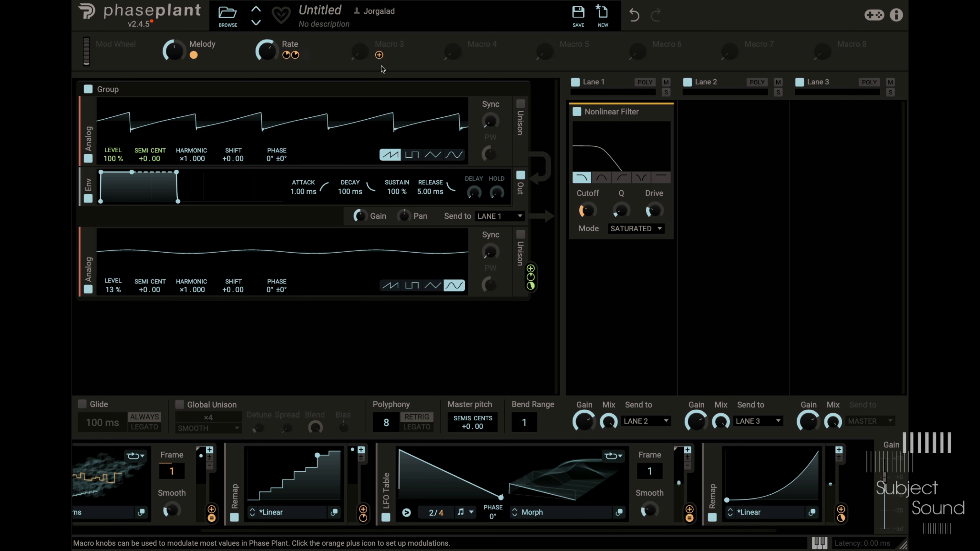
- Modulate the second LFO Table's frame with Macro 3 and rename the macro CutoffShape
click(379, 56)
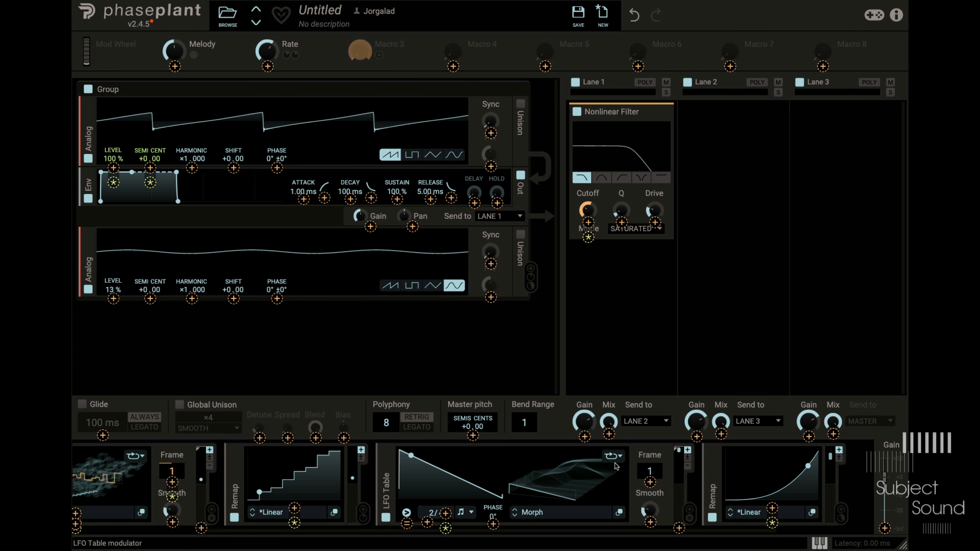
click(650, 474)
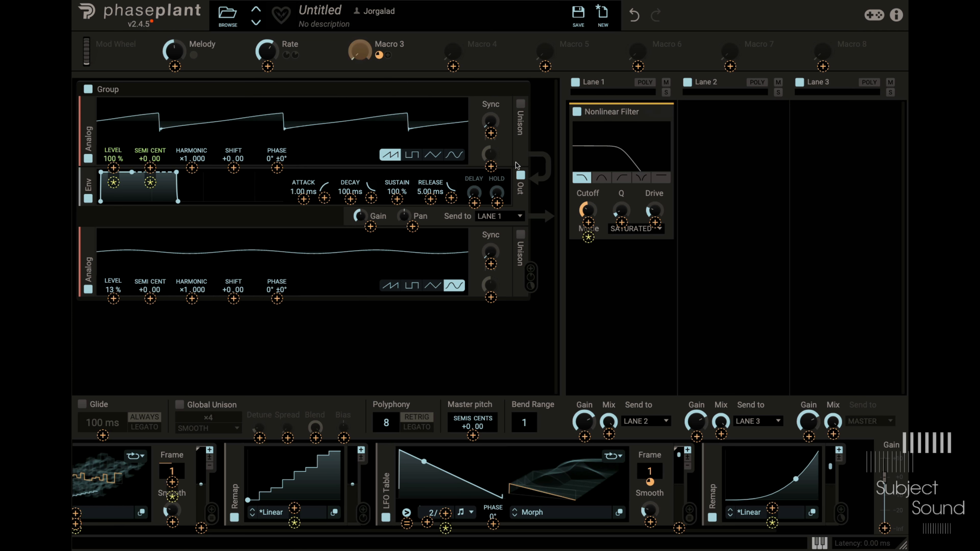
double_click(388, 42)
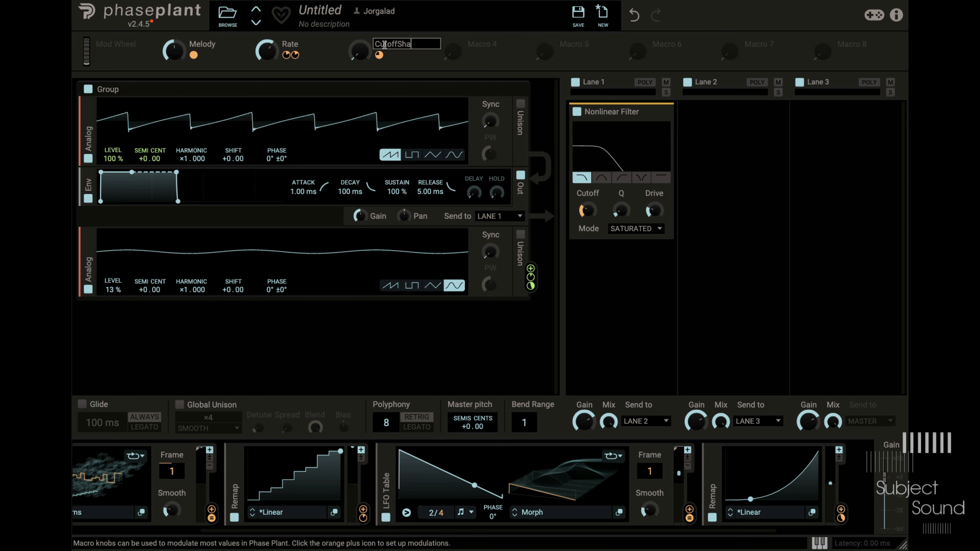
- Turn the CutoffShape macro up to about halfway and bring the Melody macro down close to its minimum
drag(360, 51, 359, 15)
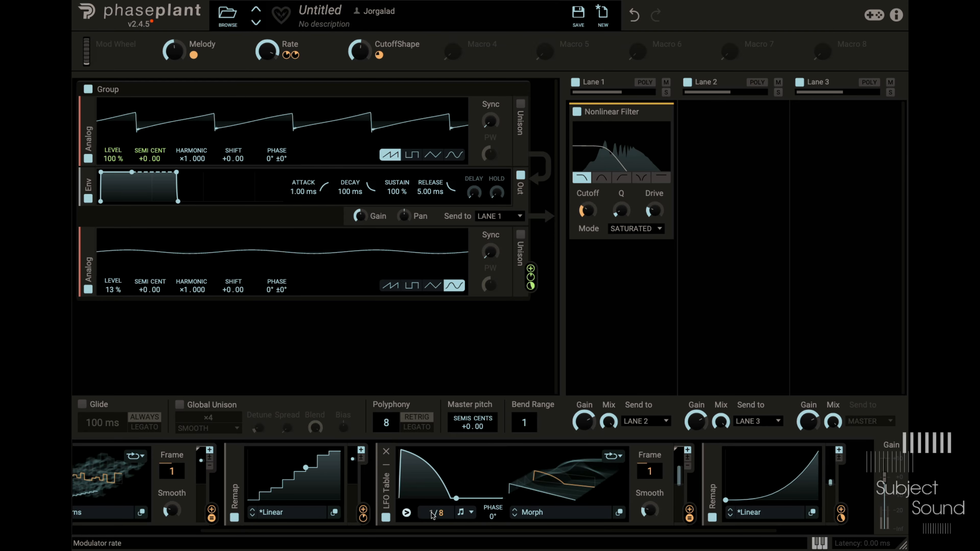
drag(175, 53, 175, 17)
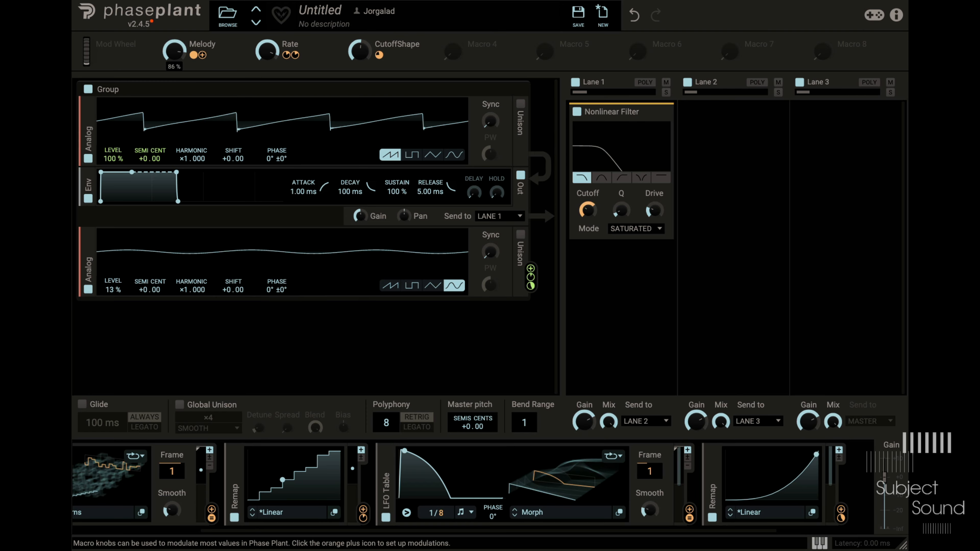
drag(174, 51, 175, 111)
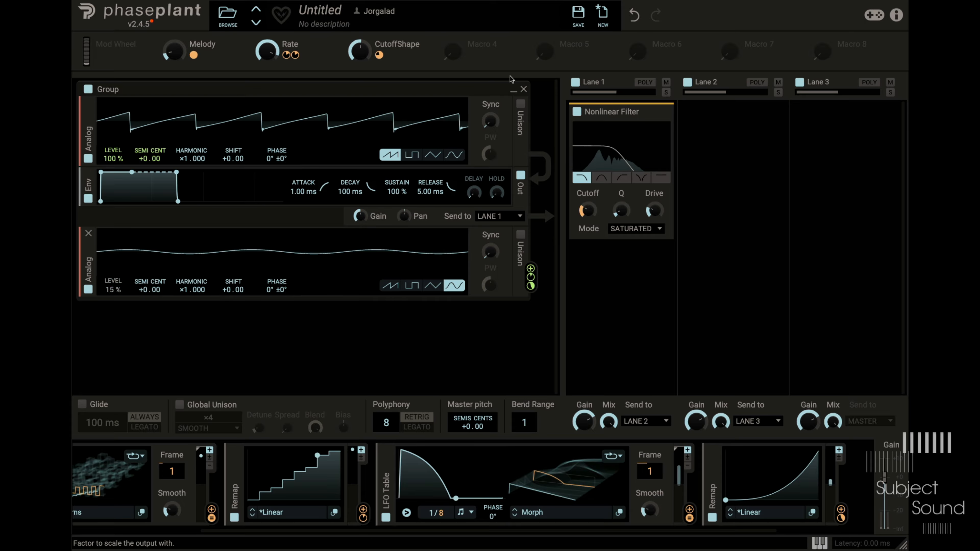
- Modulate the second Analog oscillator's level with Macro 4 at +145% and turn the macro up to 72%
drag(453, 51, 113, 288)
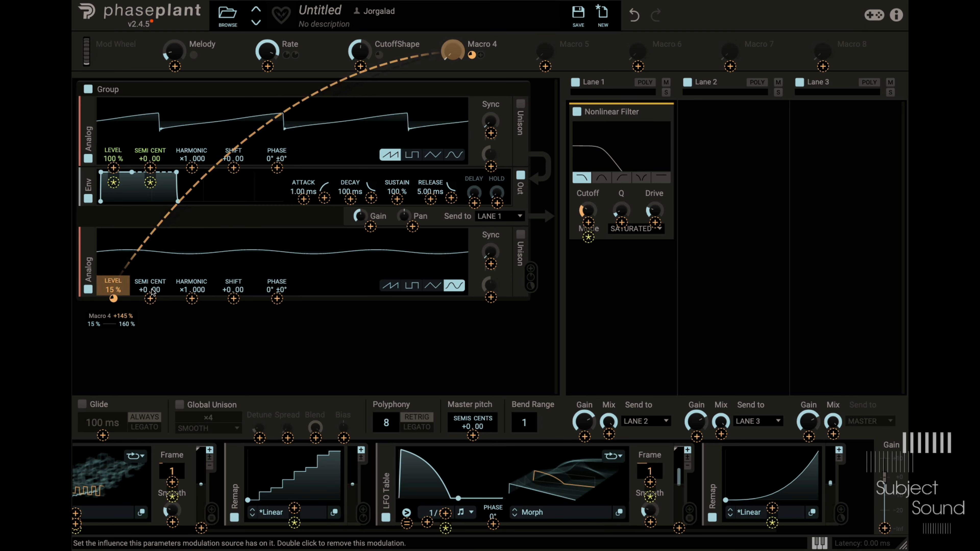
click(455, 52)
drag(454, 51, 454, 29)
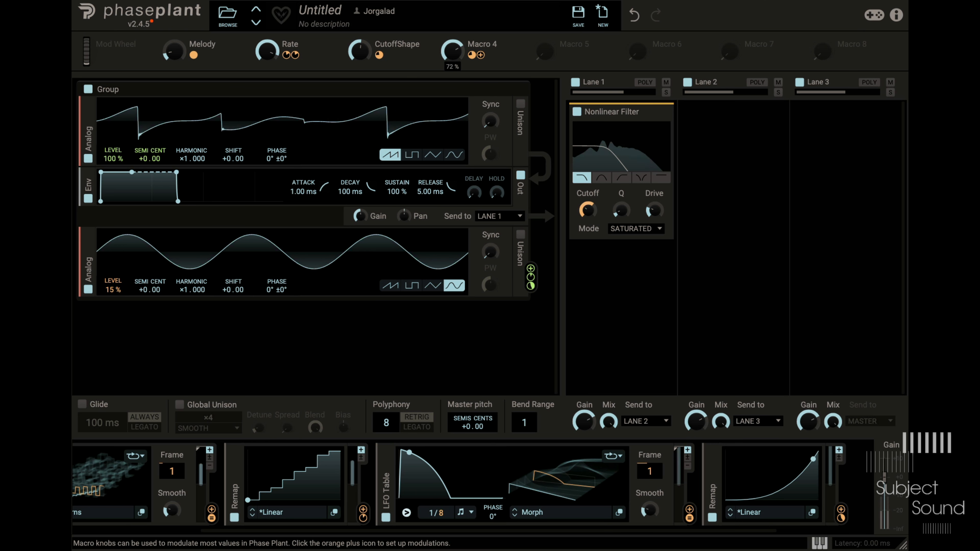
- Rename Macro 4 as AM/FM and switch the second Analog oscillator to a sawtooth waveform
double_click(485, 44)
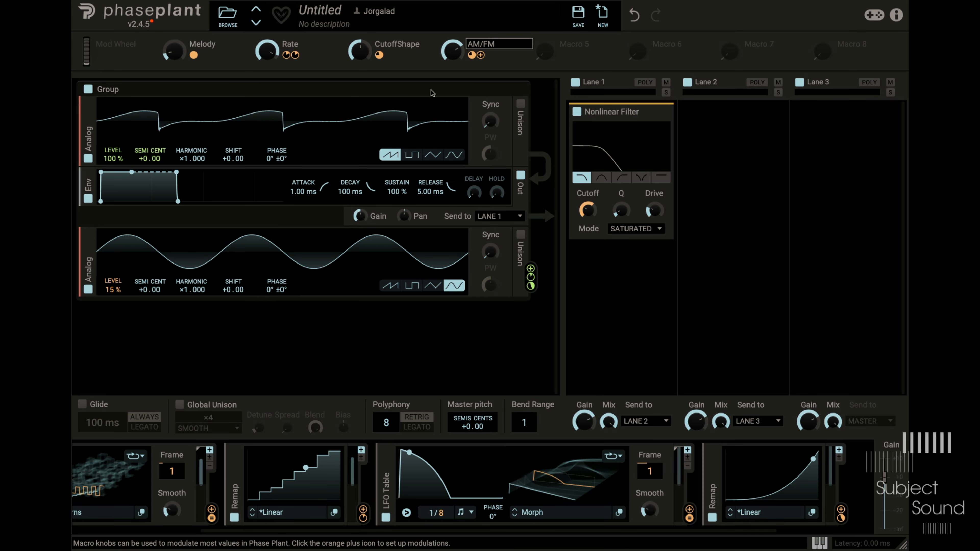
text(AM/FM)
key(Return)
click(390, 285)
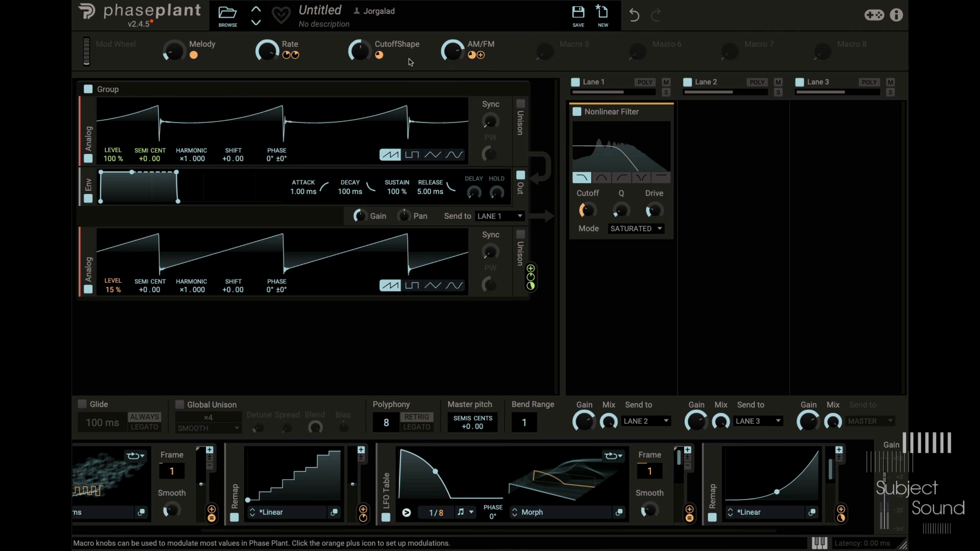
- Enable unison on the first Analog oscillator and fine-tune the AM/FM macro and the second LFO Table's output scale
mouse_move(146, 167)
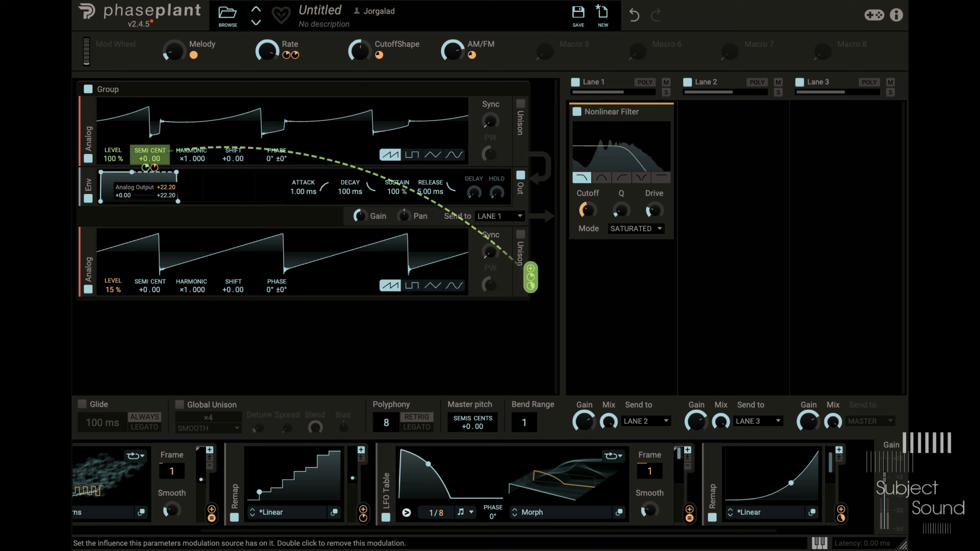
click(521, 104)
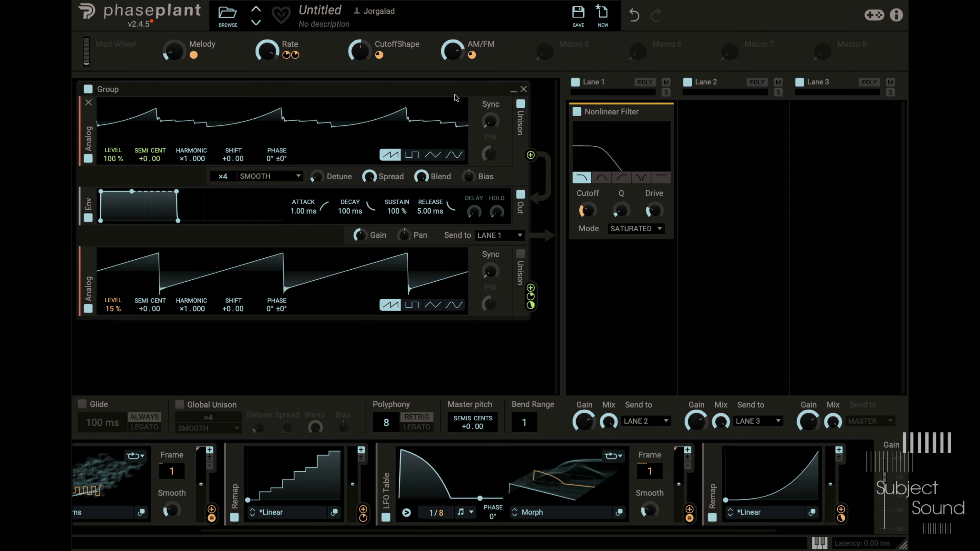
drag(453, 51, 452, 43)
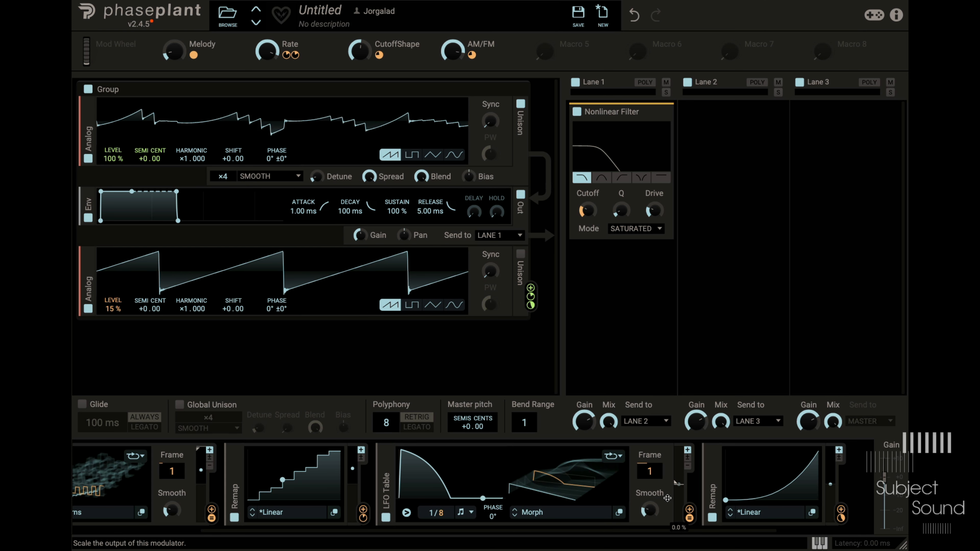
drag(676, 493, 675, 487)
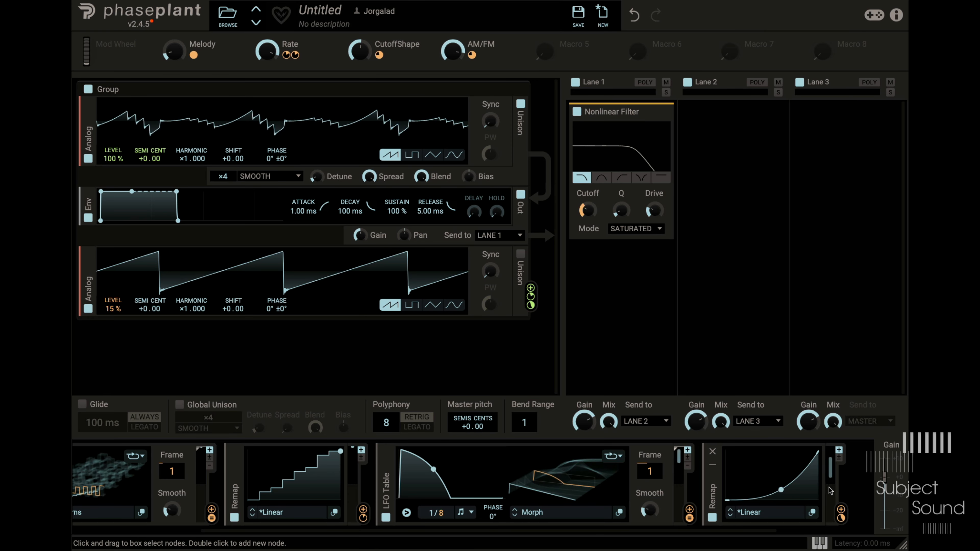
click(860, 486)
click(862, 481)
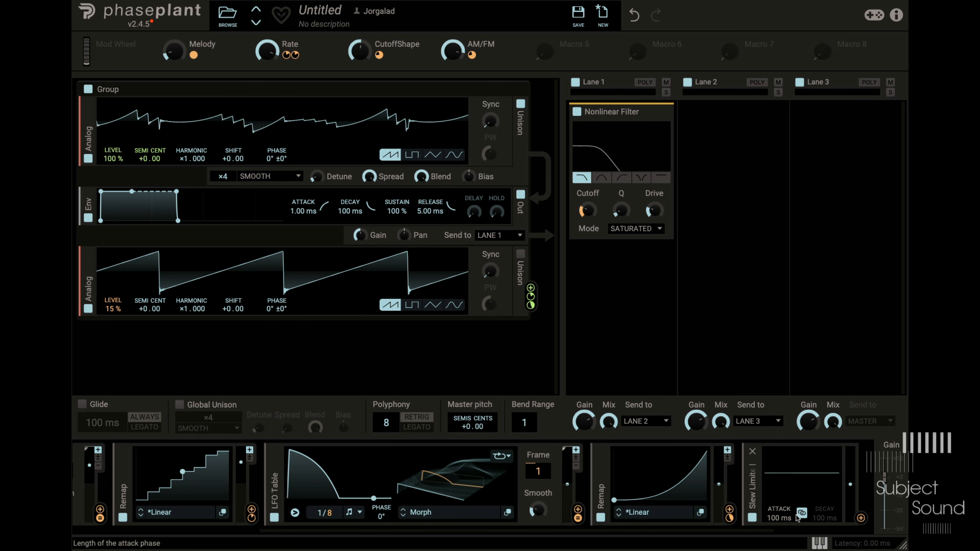
click(752, 451)
- Add a Velocity modulator after the last Remap
click(826, 485)
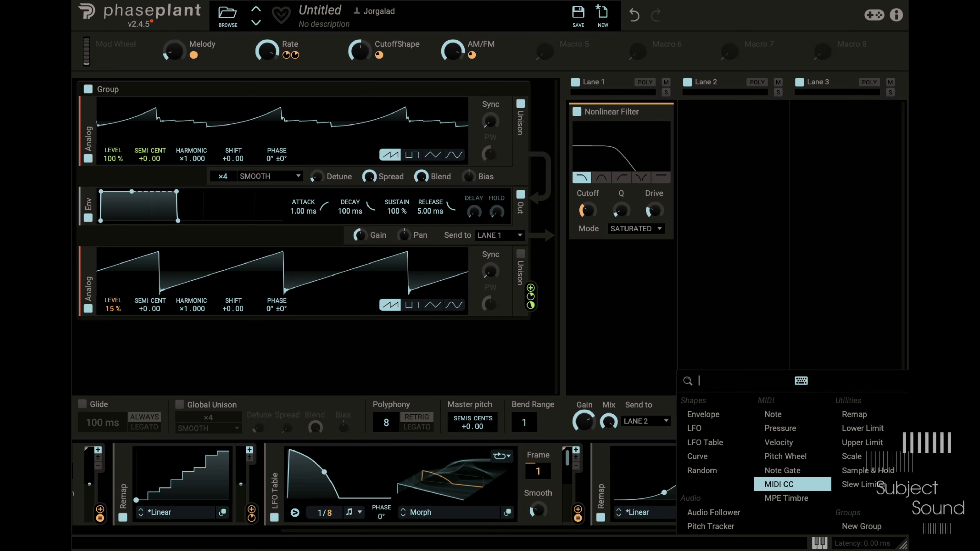
click(778, 442)
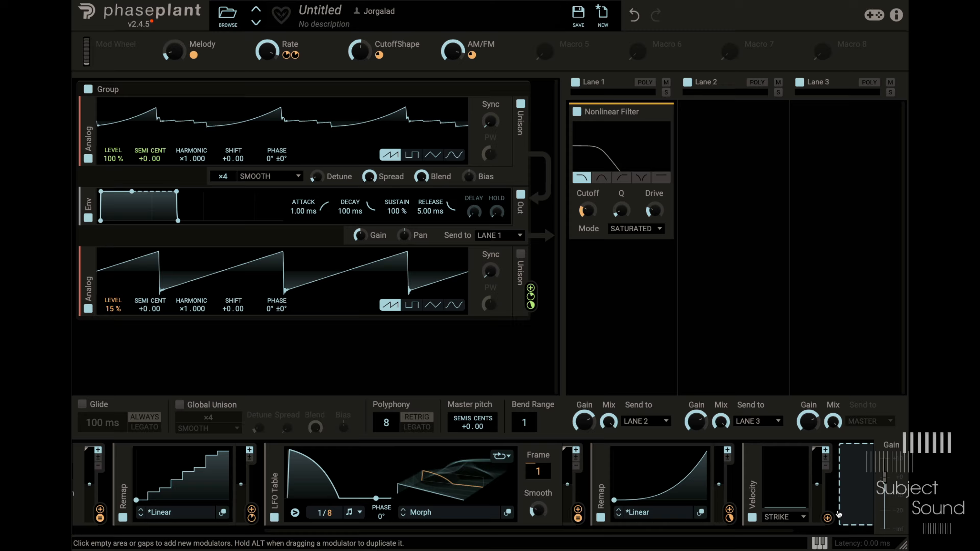
- Modulate the second LFO Table's output scale with the Velocity modulator and turn the AM/FM macro down
drag(828, 518, 539, 482)
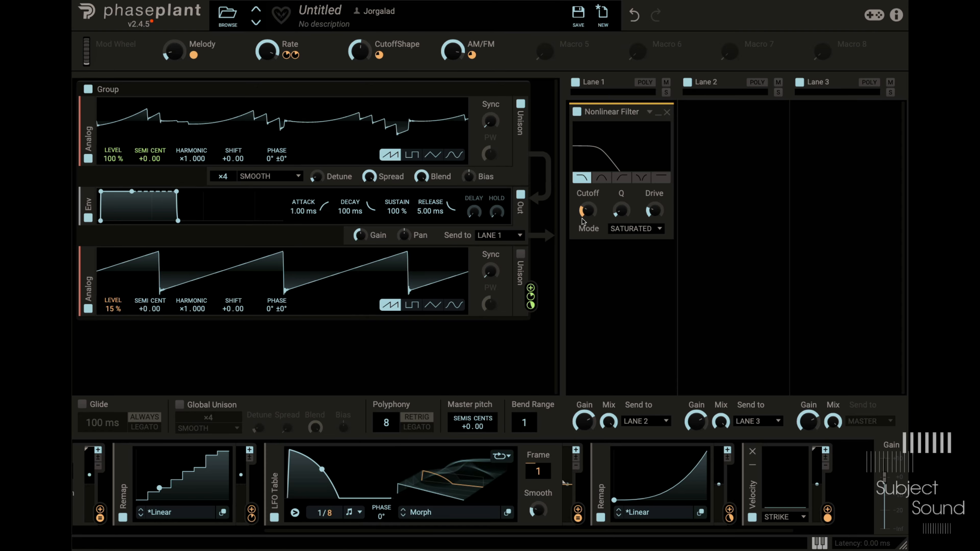
drag(729, 459, 594, 212)
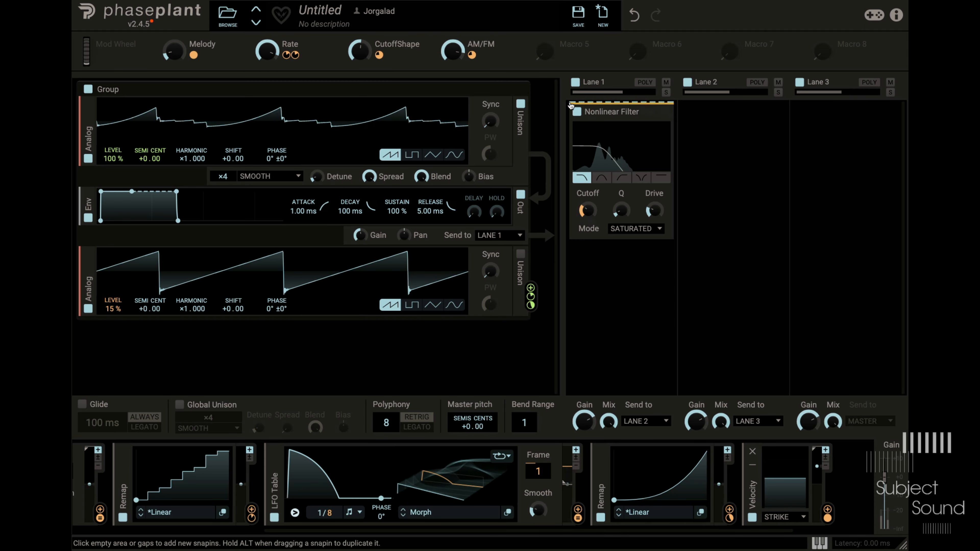
drag(452, 51, 452, 97)
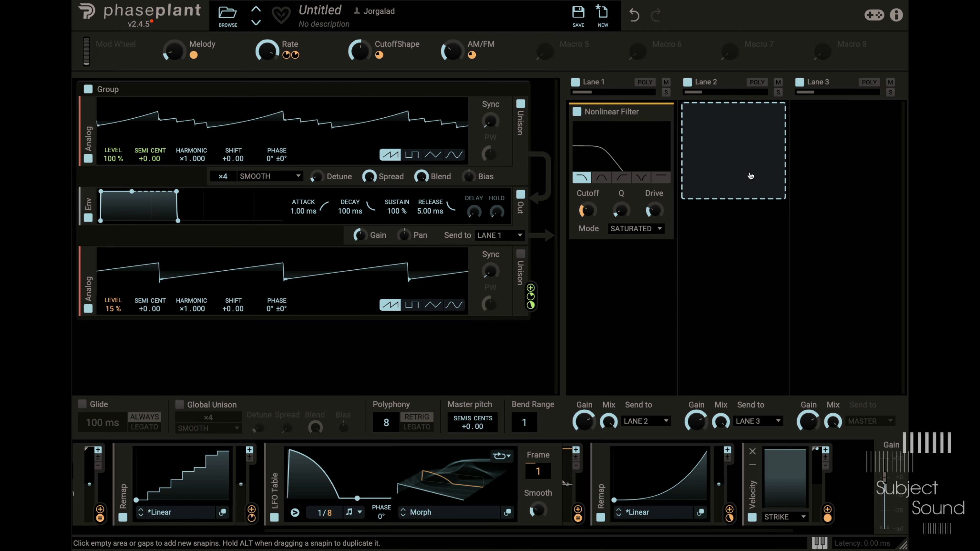
- Add a Multipass effect to Lane 2 and open its editor
click(750, 176)
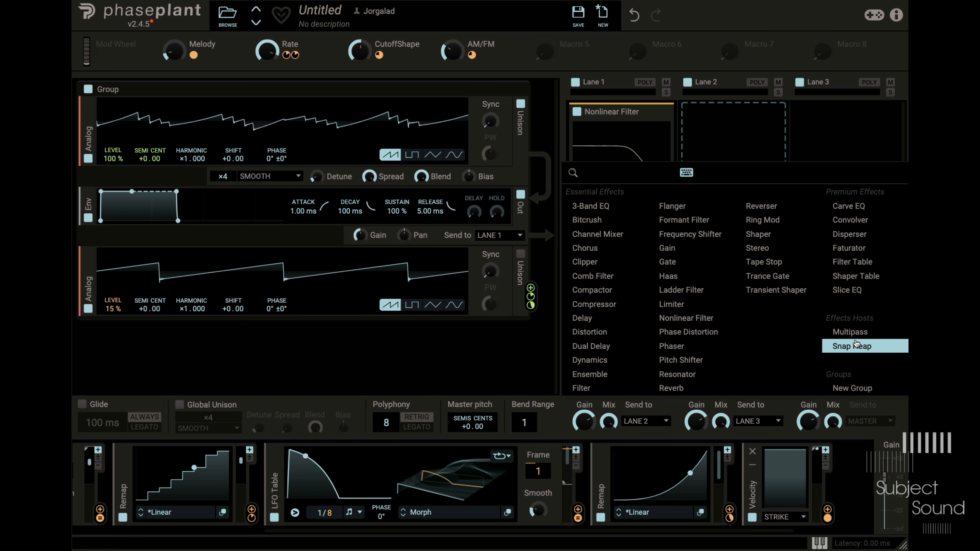
click(850, 332)
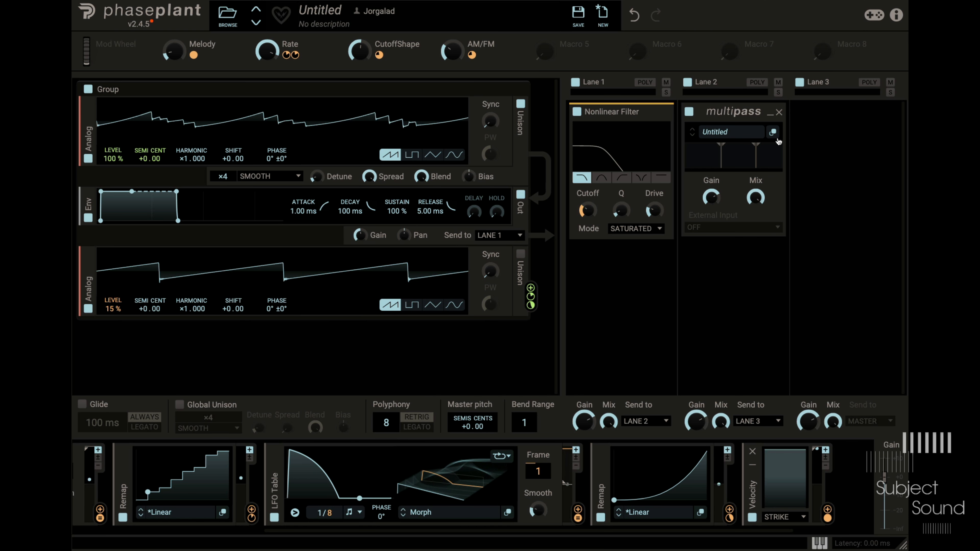
click(774, 132)
drag(868, 69, 306, 25)
drag(594, 104, 537, 106)
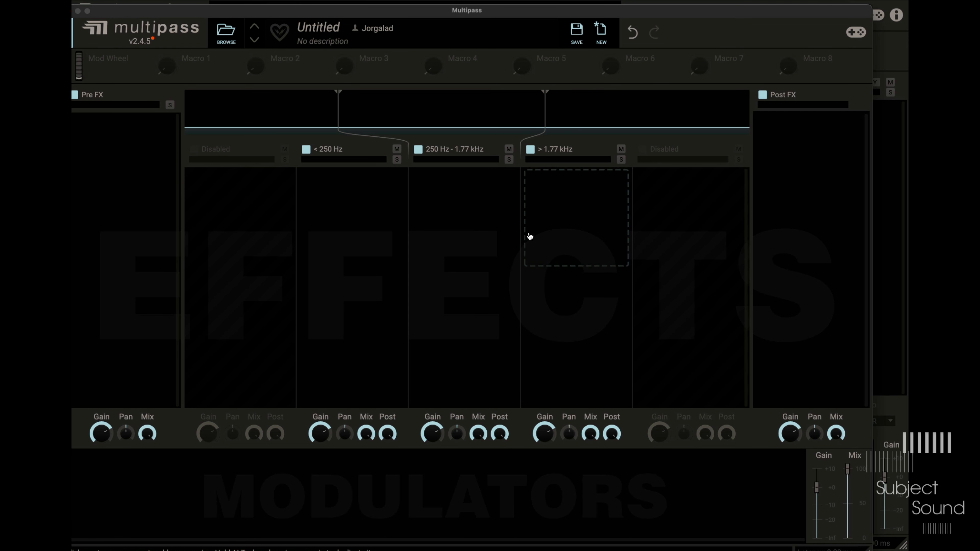
- Add a Reverb to Multipass's high band above 1.77 kHz
click(544, 234)
click(464, 232)
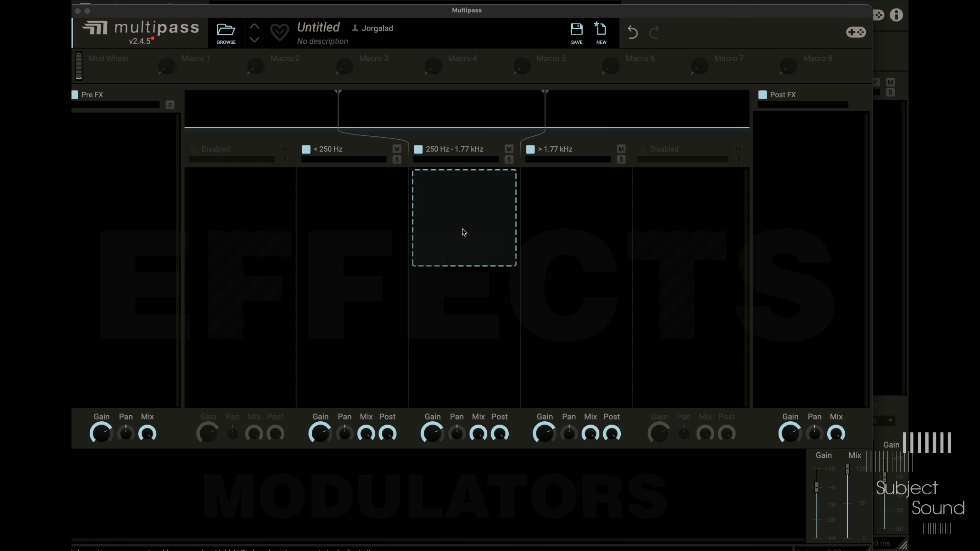
click(558, 246)
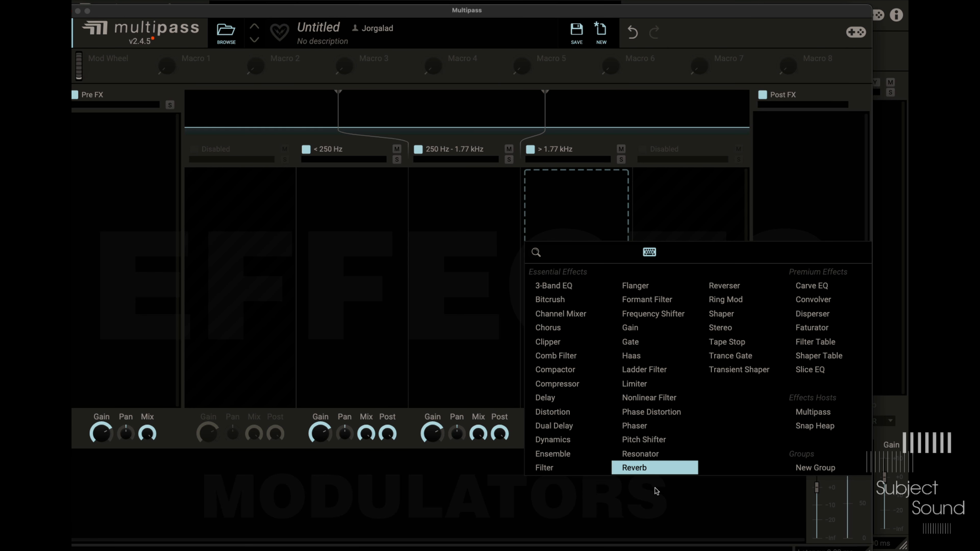
click(652, 470)
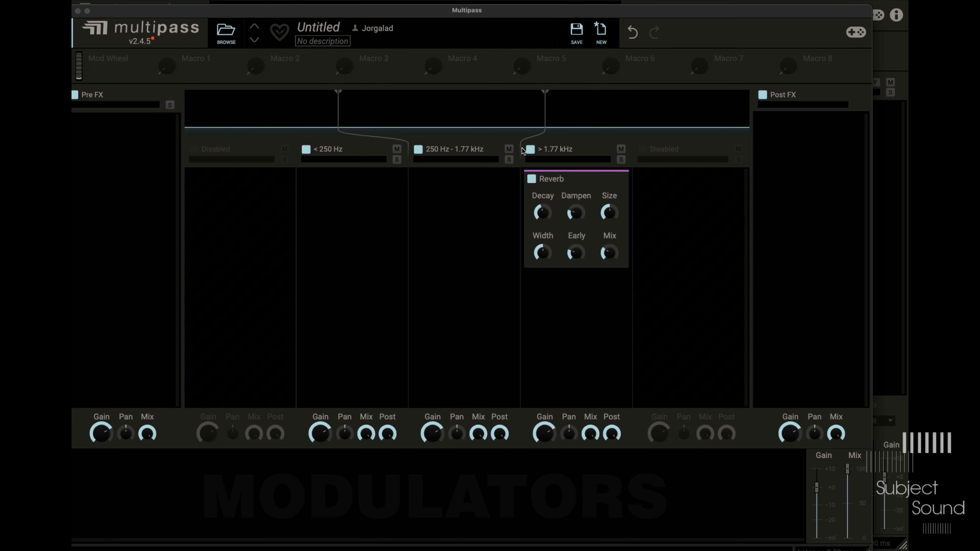
- Play the loop and lower Multipass's upper crossover to 652 Hz
key(space)
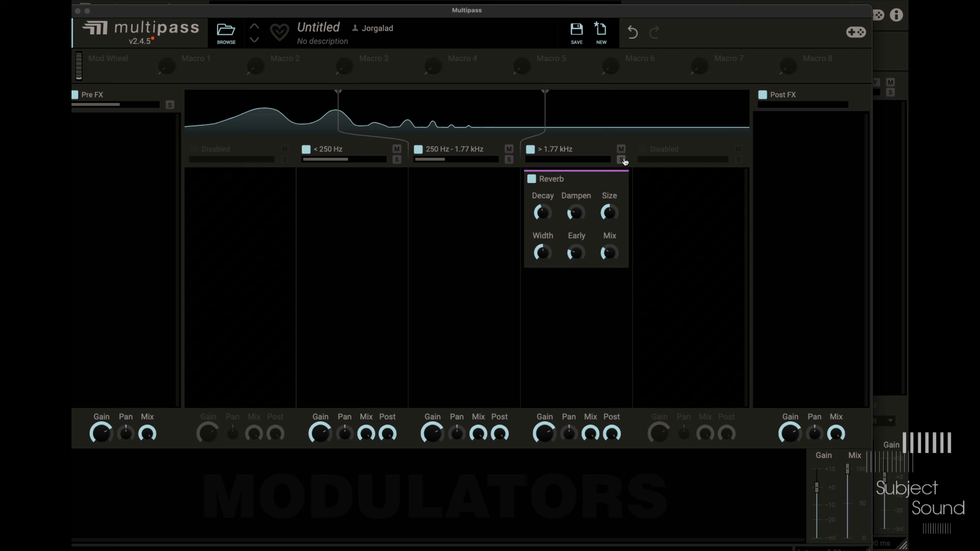
drag(544, 106, 440, 100)
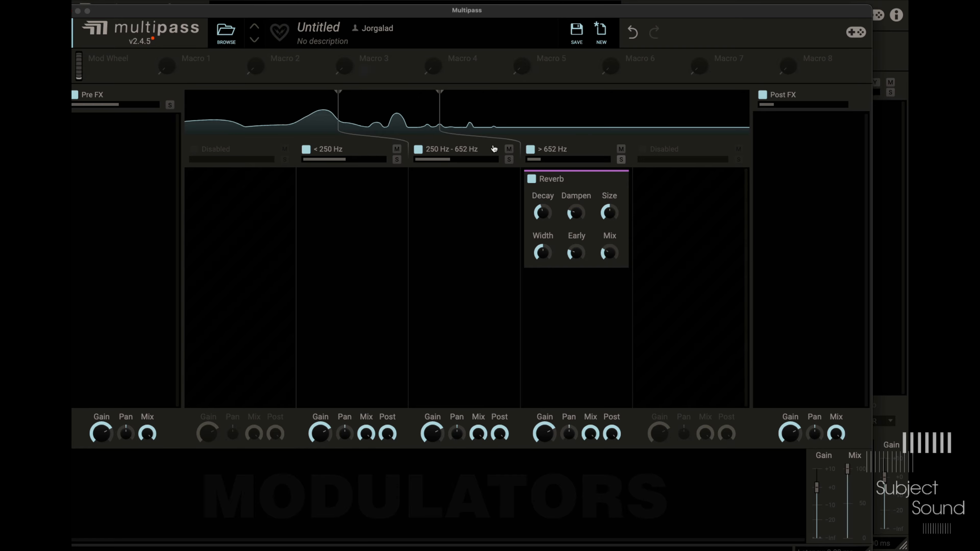
key(space)
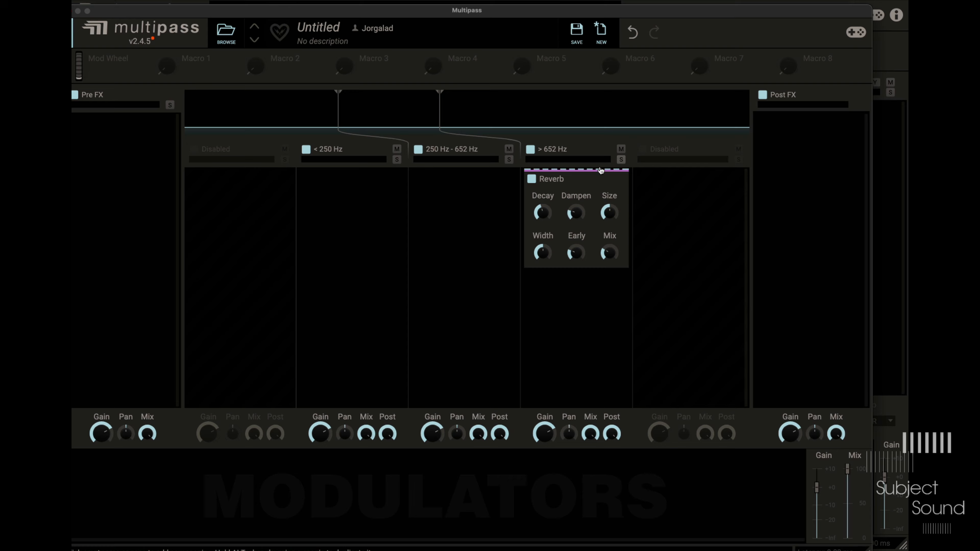
key(space)
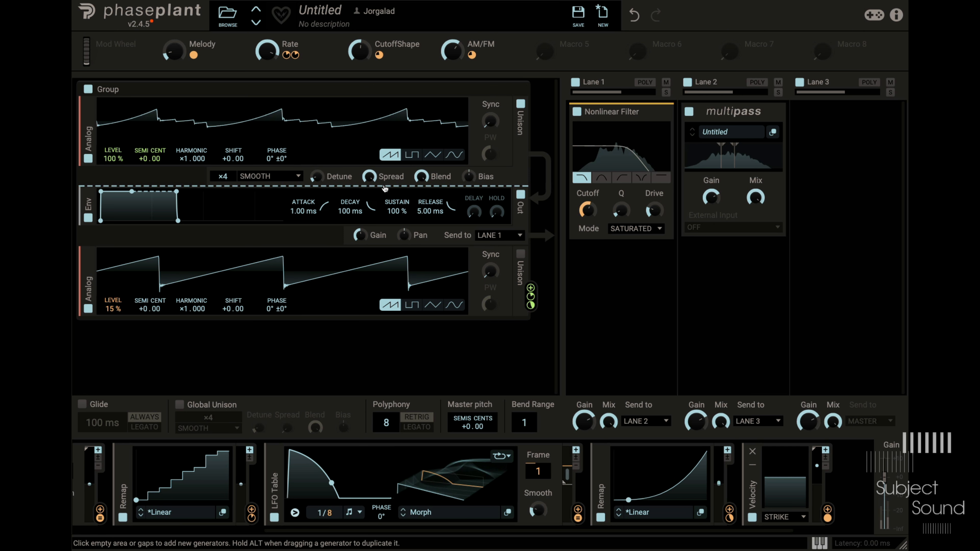
- Insert a Distortion and an all-pass Nonlinear Filter between the first Analog oscillator and the envelope, and raise the filter's drive slightly
click(383, 187)
click(509, 231)
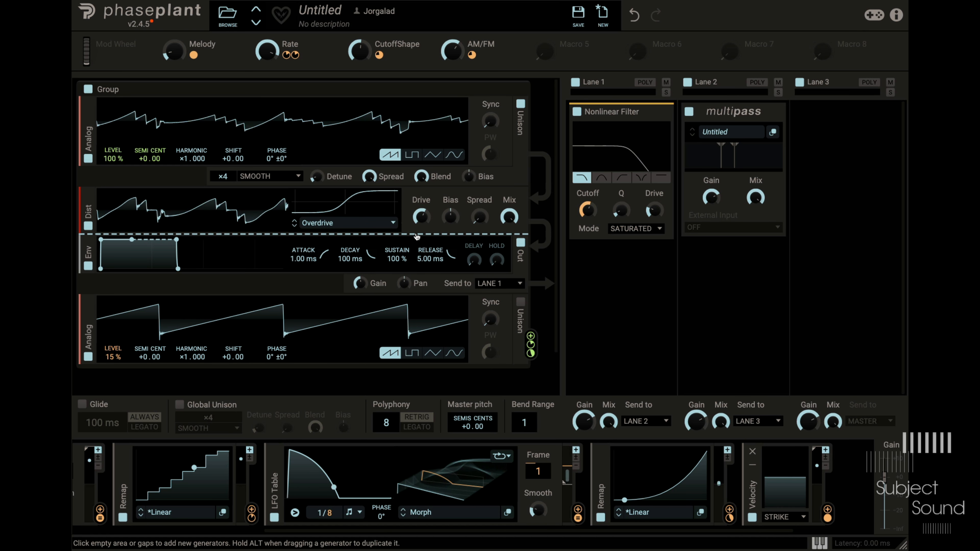
click(417, 235)
click(530, 306)
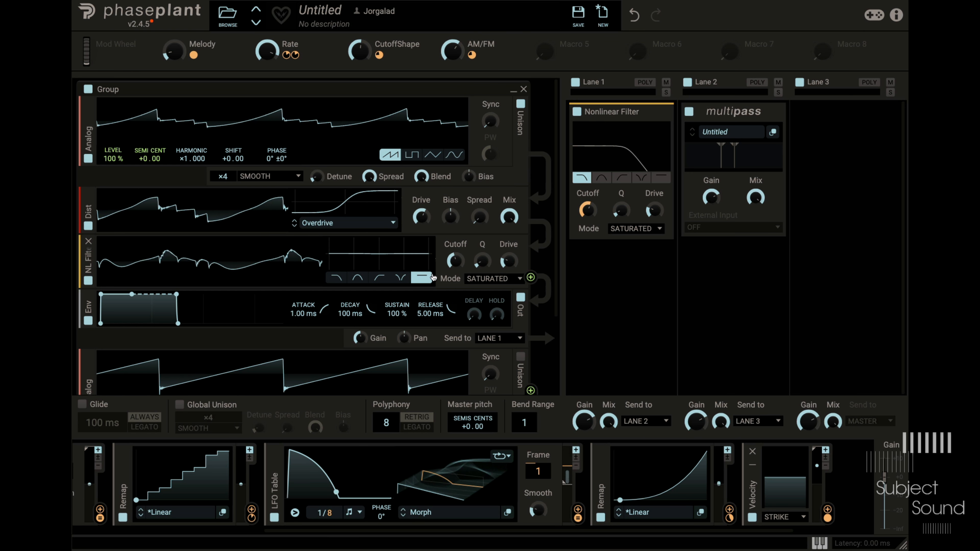
drag(509, 262, 509, 254)
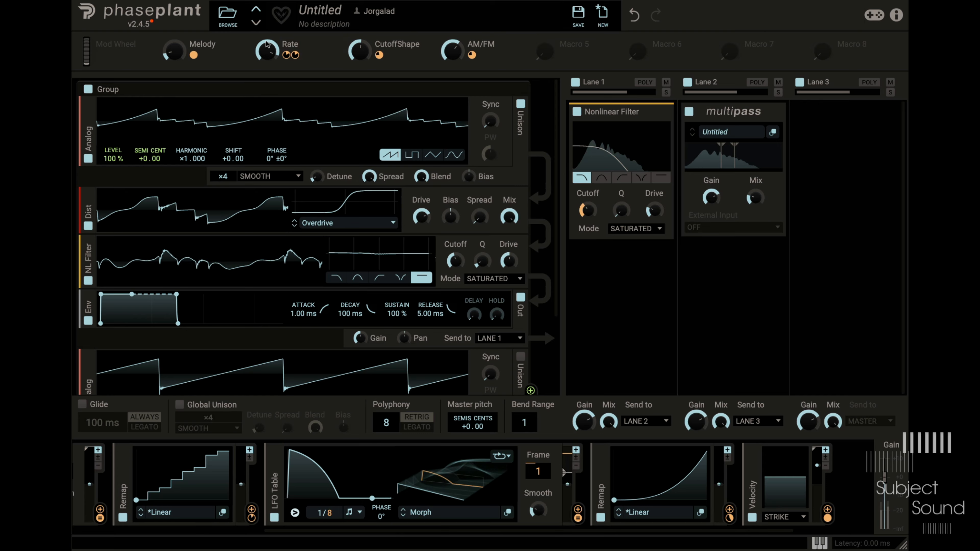
- Turn the Rate macro down to its minimum
drag(266, 45, 266, 70)
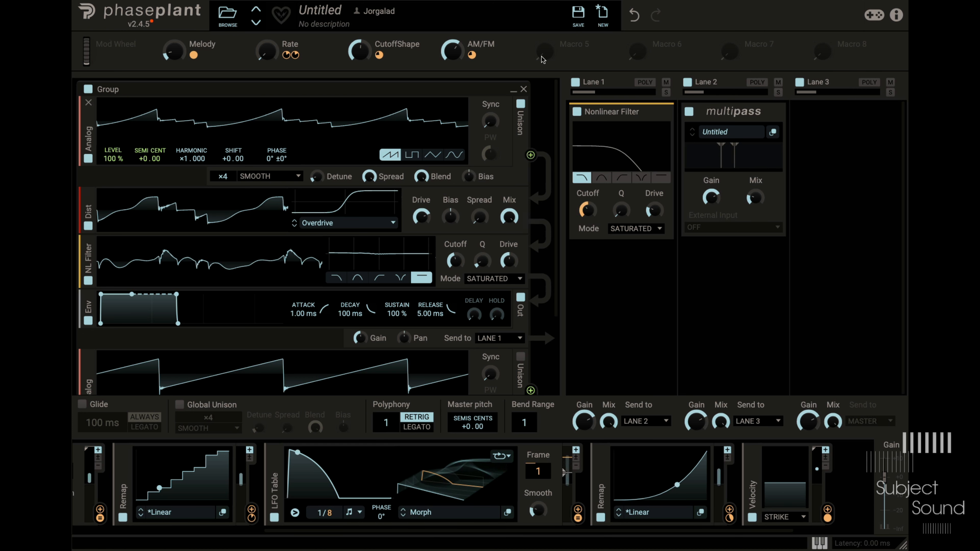
- Make Lanes 1 and 2 polyphonic and set the polyphony to 3 voices
click(644, 85)
click(757, 83)
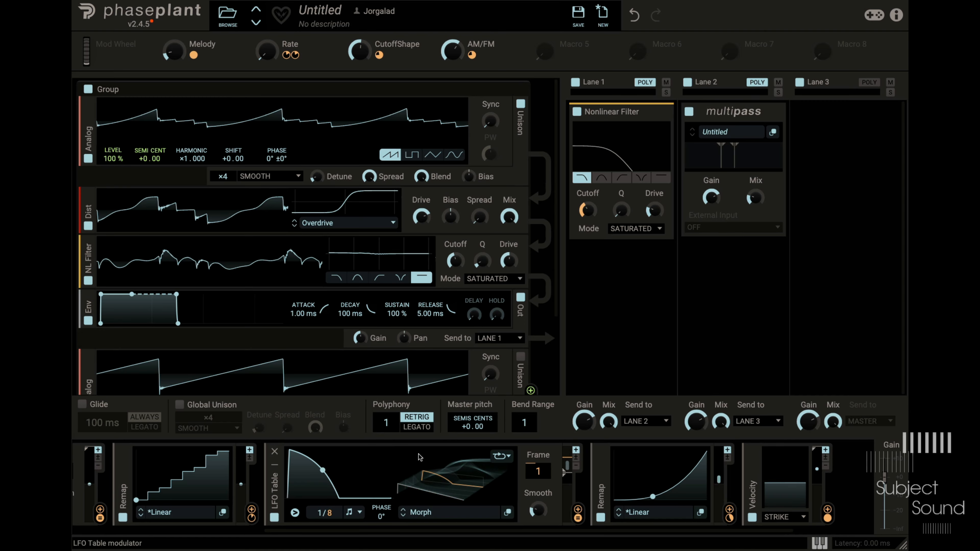
drag(386, 423, 386, 412)
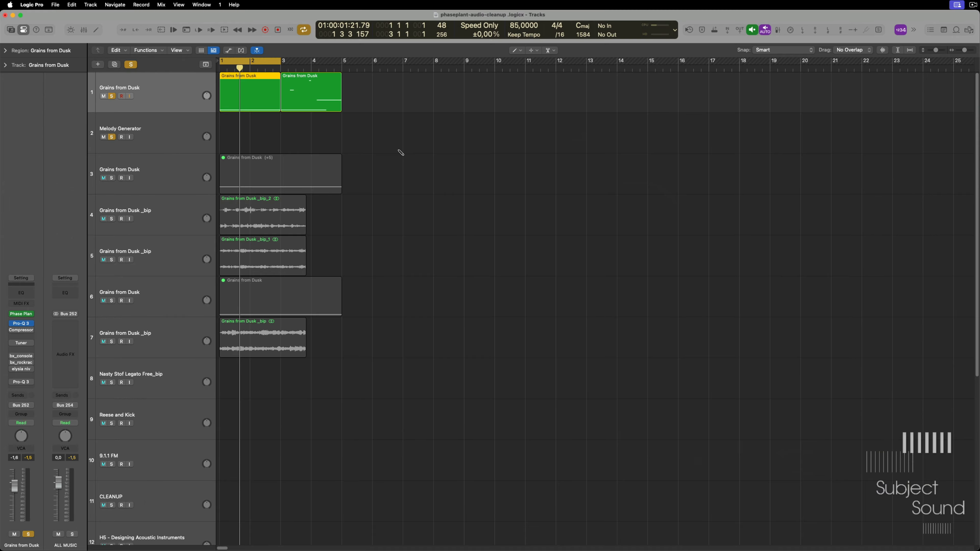
- In Logic Pro, edit the first Grains from Dusk region: unmute and lengthen the early C3 note, and unmute the long C2 note
double_click(261, 90)
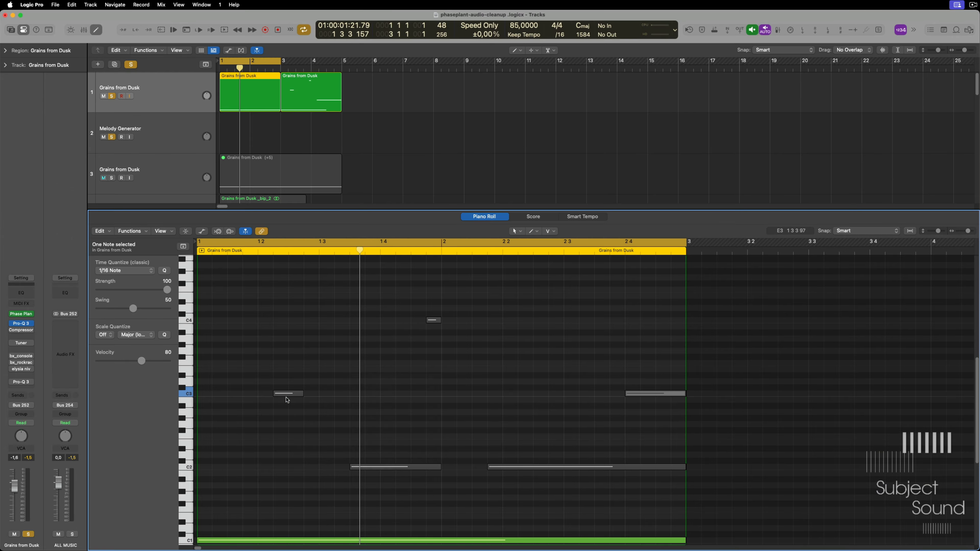
drag(361, 458, 364, 456)
key(t)
key(t)
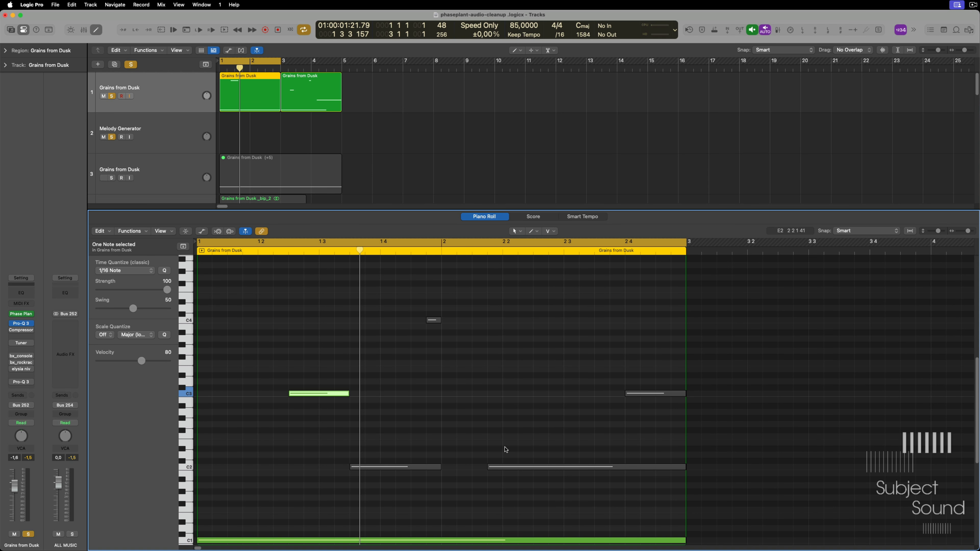
drag(511, 451, 527, 481)
key(e)
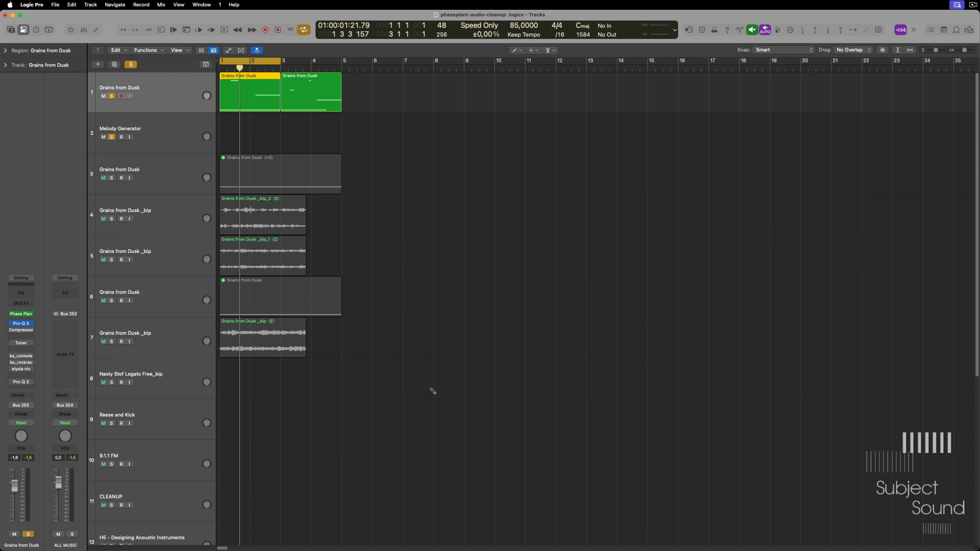
- In Phase Plant, set the Morph LFO Table's note trigger to the first note on of a group of legato notes
key(e)
key(v)
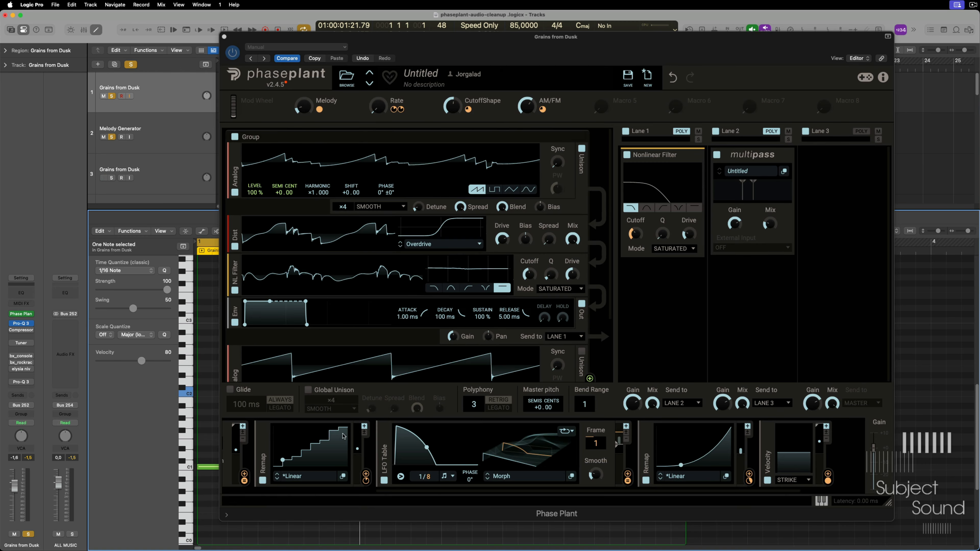
click(400, 478)
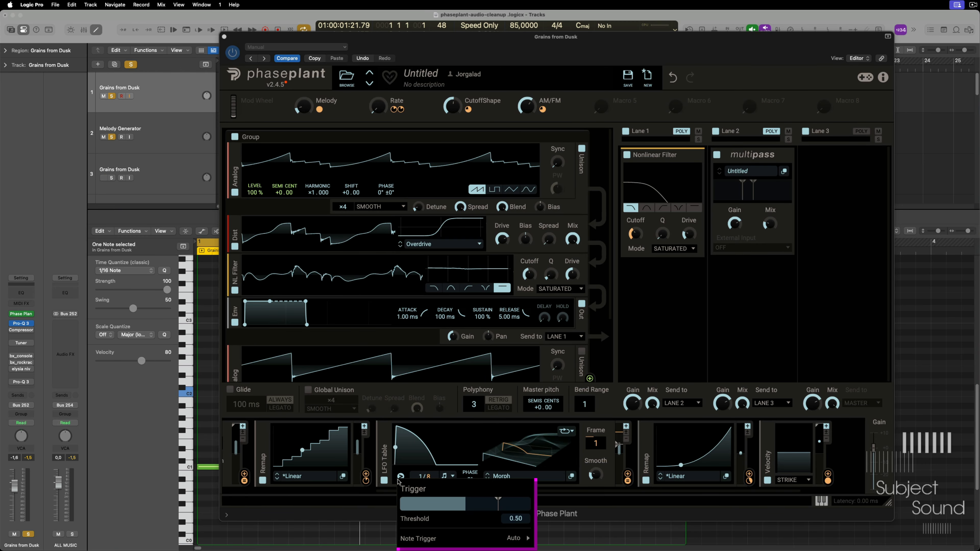
mouse_move(514, 538)
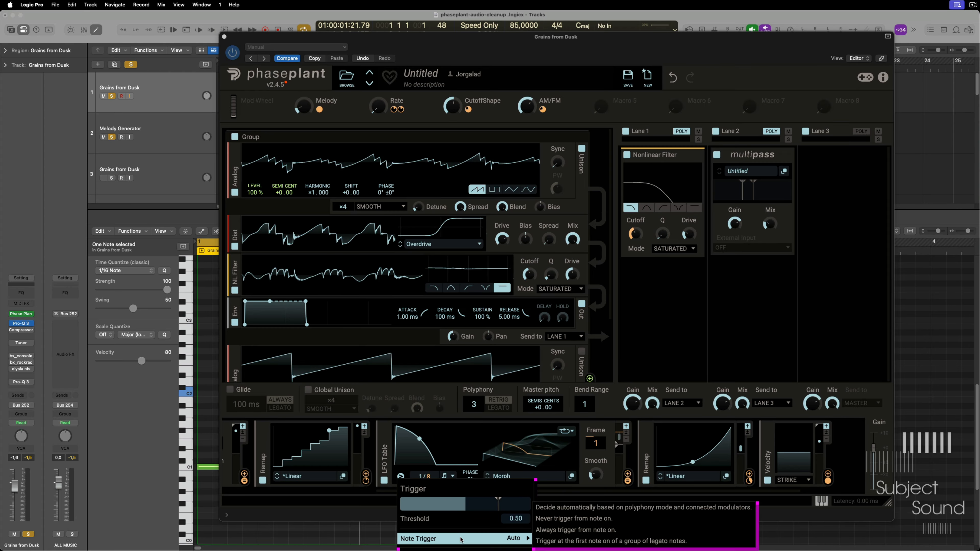
click(573, 541)
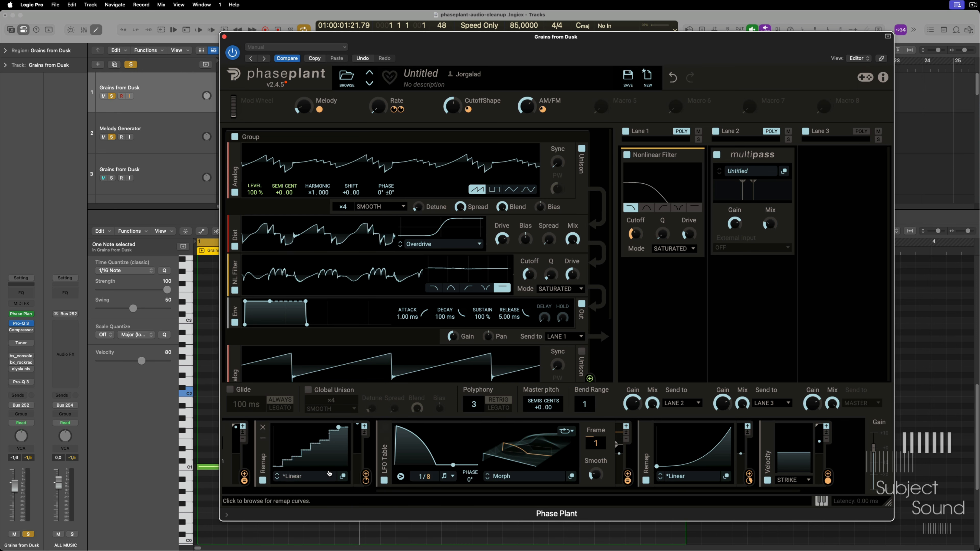
- Set the 16 Patterns LFO Table to trigger at the first note on of a legato group, and hide the plugin window
scroll(329, 474, left, 5)
click(249, 476)
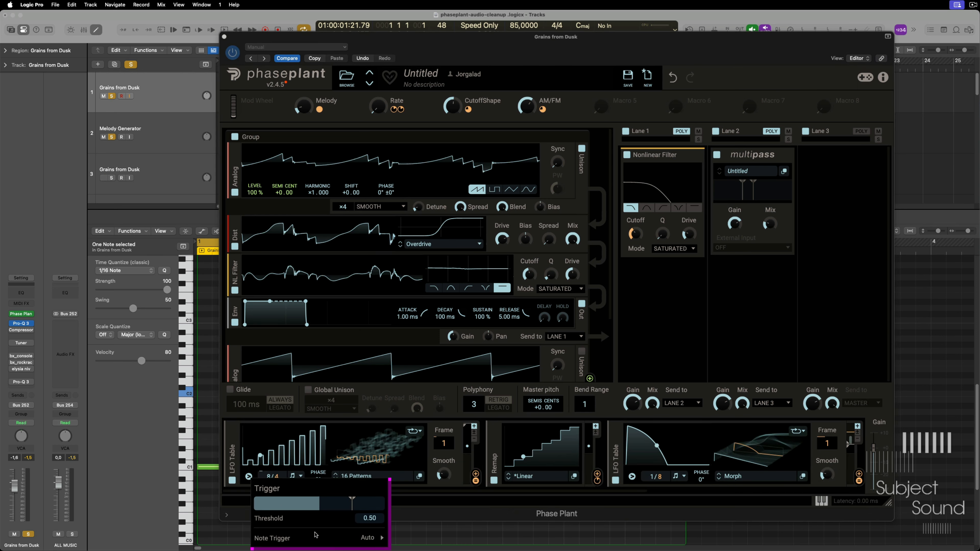
mouse_move(359, 538)
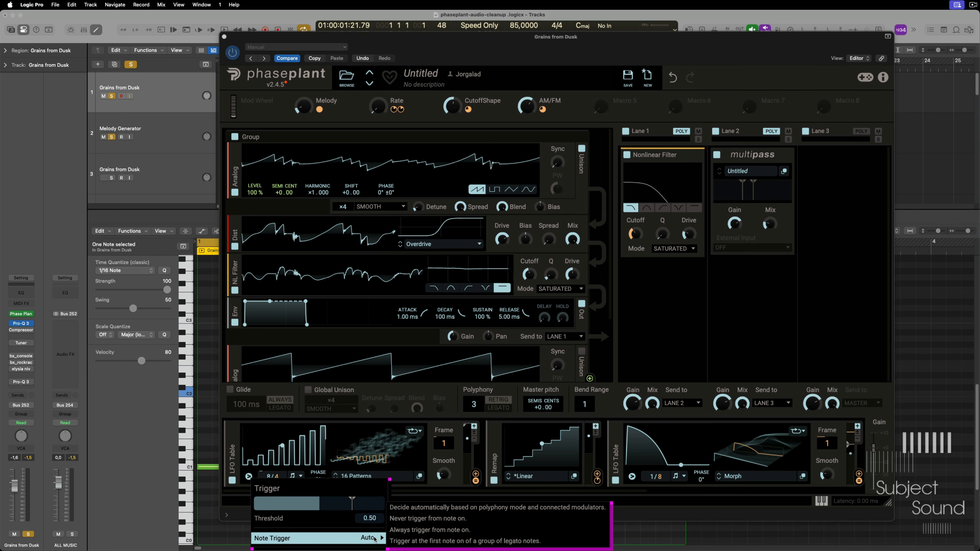
click(444, 541)
key(v)
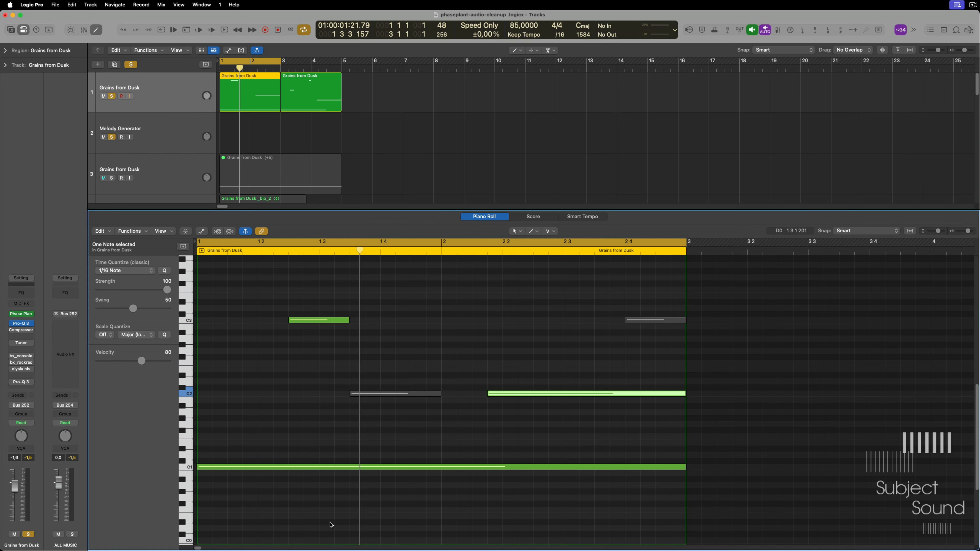
click(232, 467)
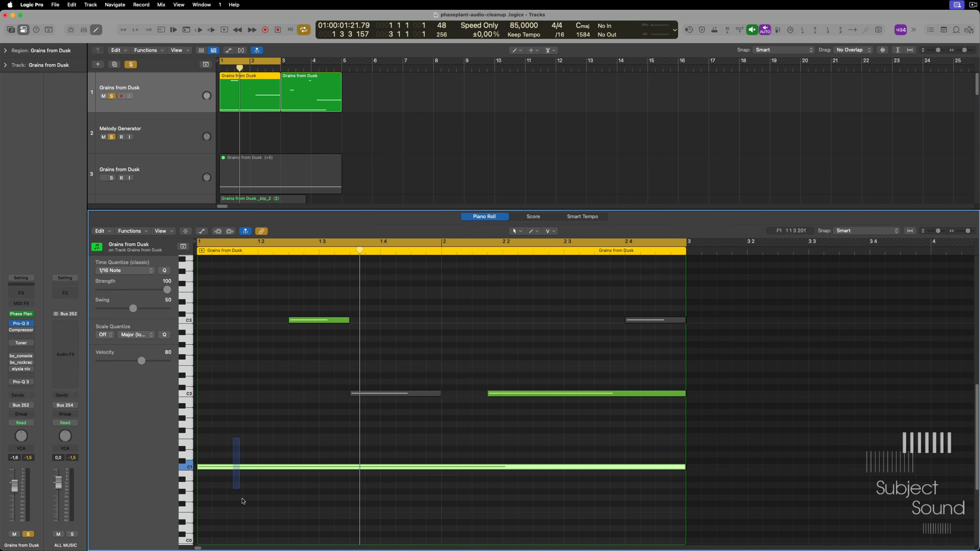
click(324, 320)
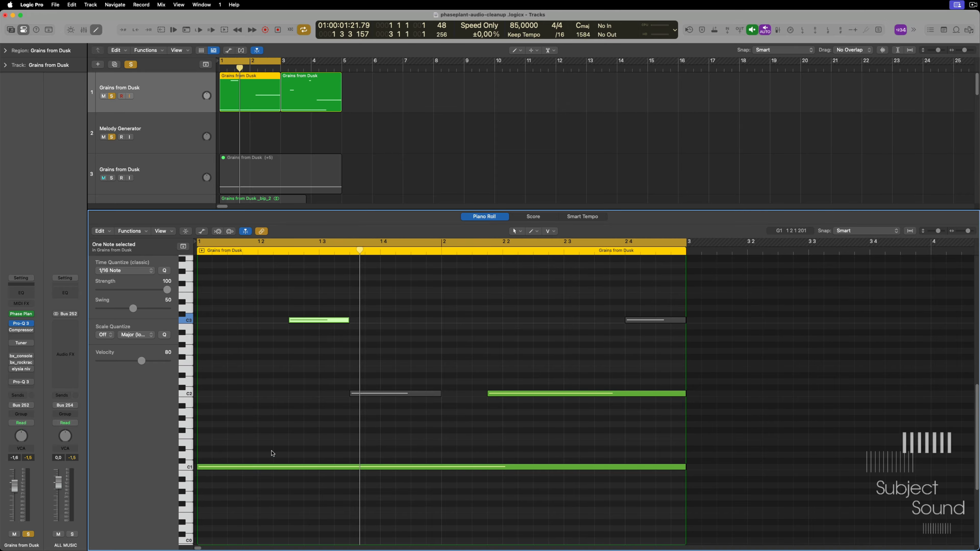
drag(273, 449, 289, 535)
click(314, 386)
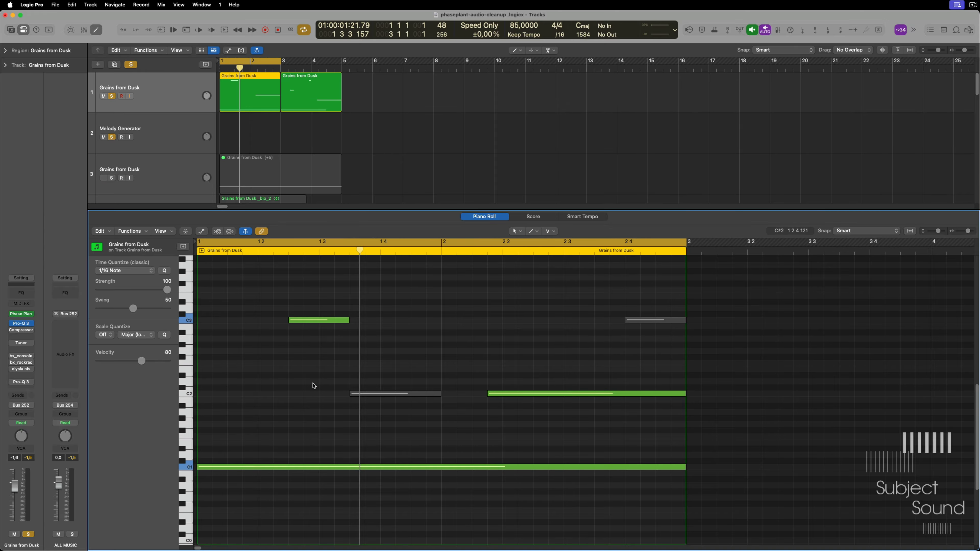
drag(274, 286, 360, 379)
drag(311, 439, 377, 537)
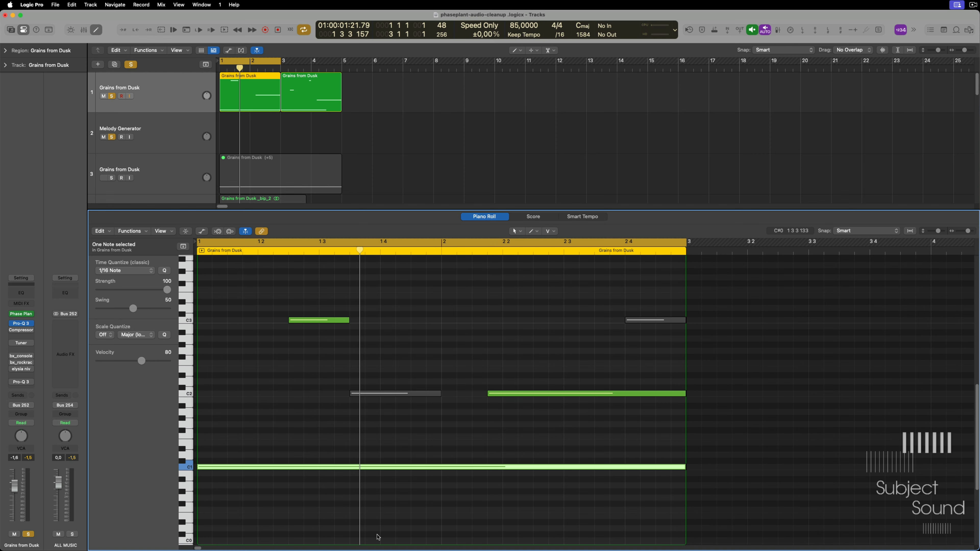
click(475, 454)
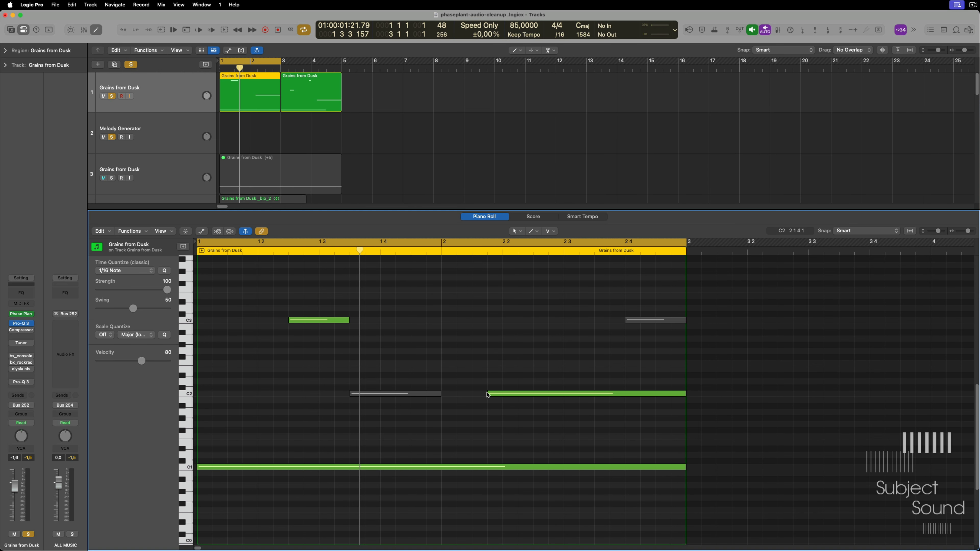
- Trim the start of the long C2 note to bar 2 beat 2 and play the loop
drag(488, 394, 503, 401)
key(space)
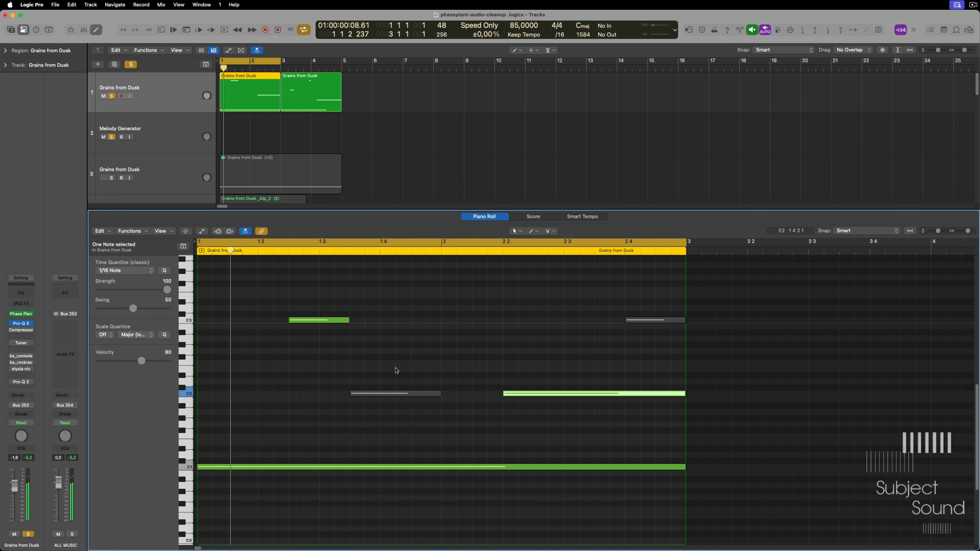
- In Phase Plant, set the 16 Patterns LFO Table's note trigger to never trigger from note on, and hide the plugin window
key(space)
key(v)
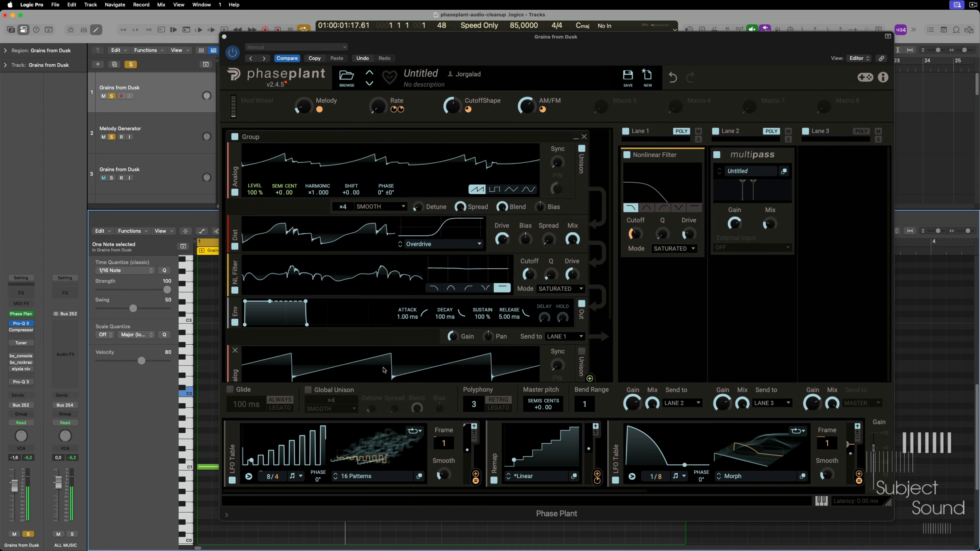
click(248, 476)
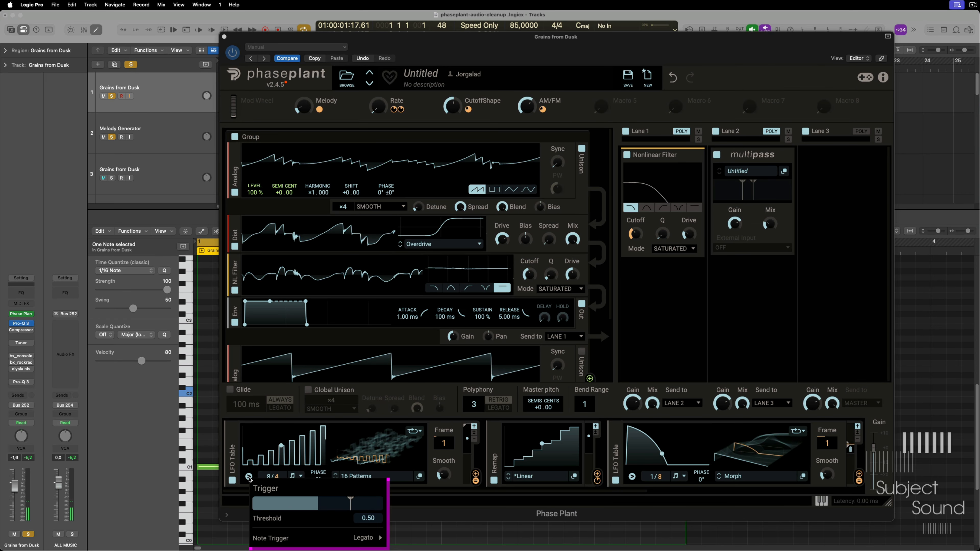
mouse_move(347, 538)
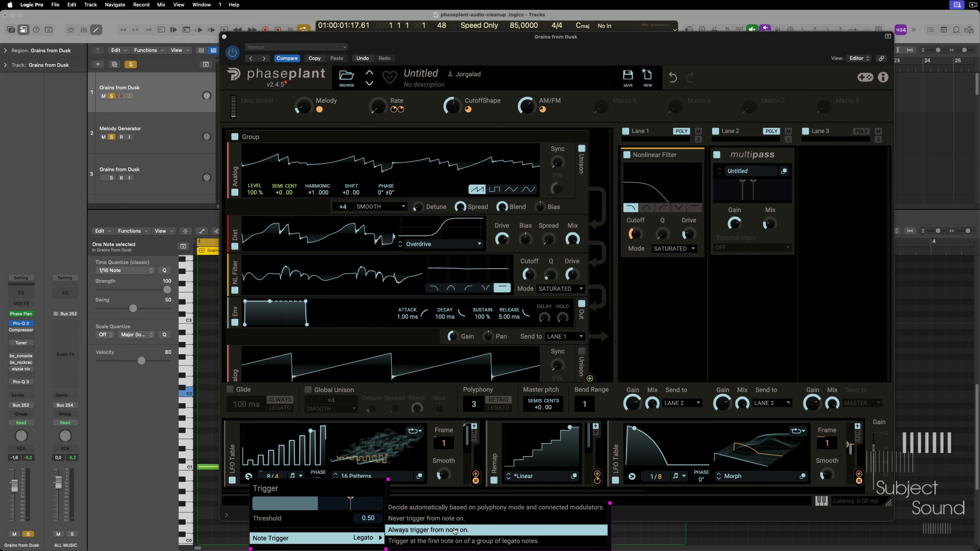
click(430, 519)
key(v)
- Trim the early C3 note's start by one sixteenth, lengthen its end by four sixteenths, and play the loop
click(305, 354)
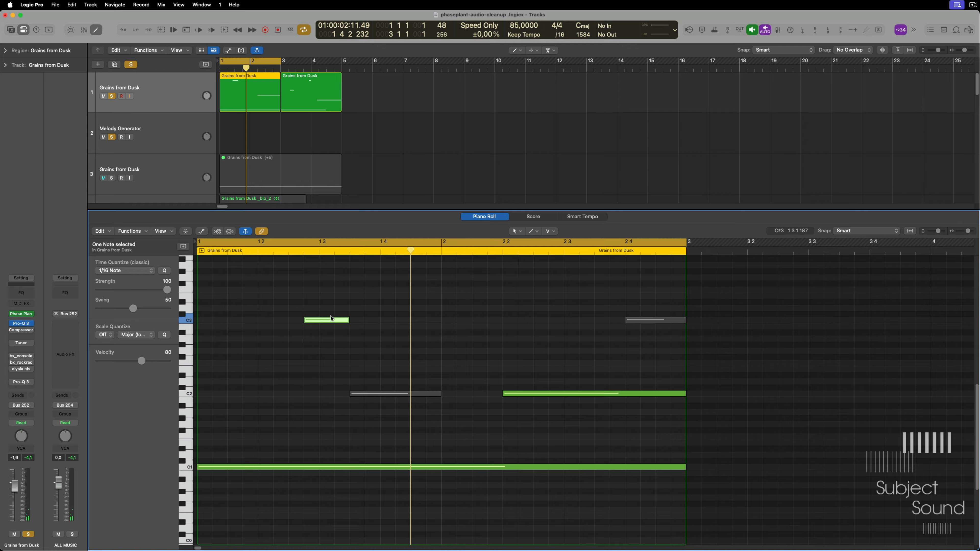
key(space)
key(alt+shift+Right)
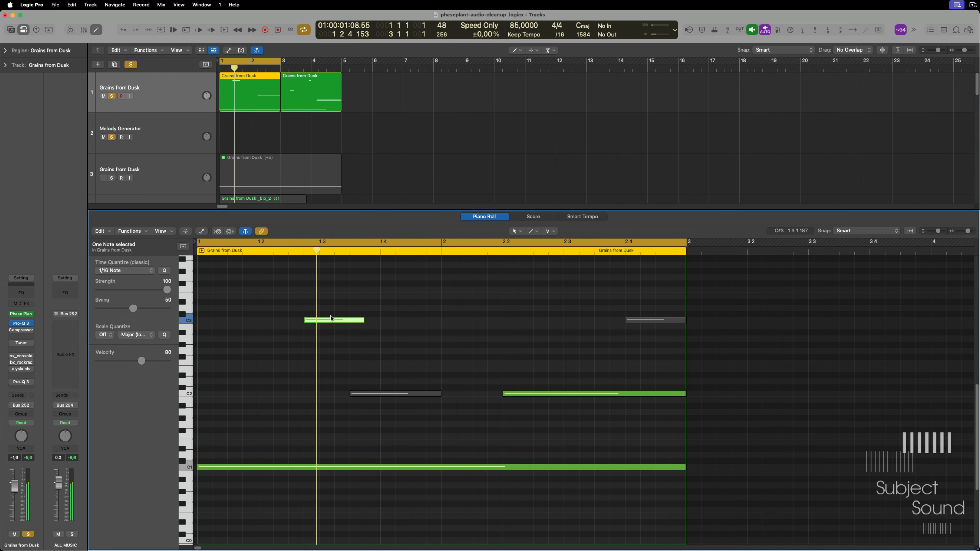
key(alt+shift+Right)
key(alt+shift+Right)
key(alt+shift+Right)
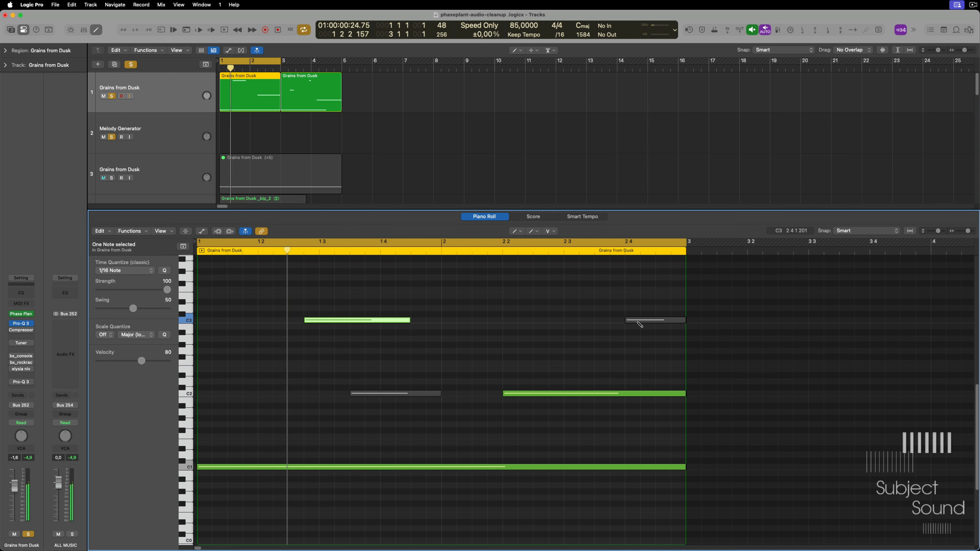
- Draw a C3 note in the second half of bar 2 beat 3 and shorten it to end at bar 3
click(602, 320)
key(t)
click(616, 319)
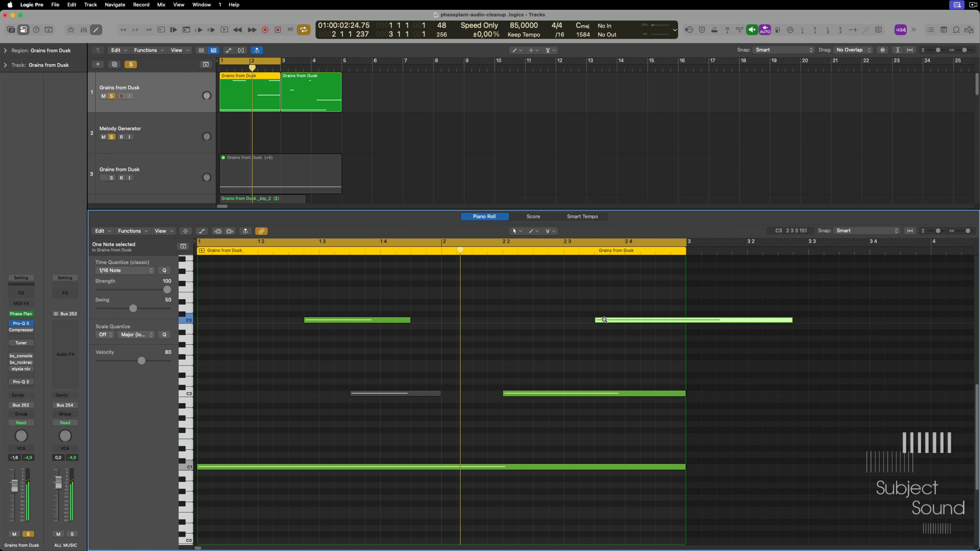
key(alt+shift+Left)
key(alt+shift+Left)
key(alt+shift+Left)
key(alt+shift+Left)
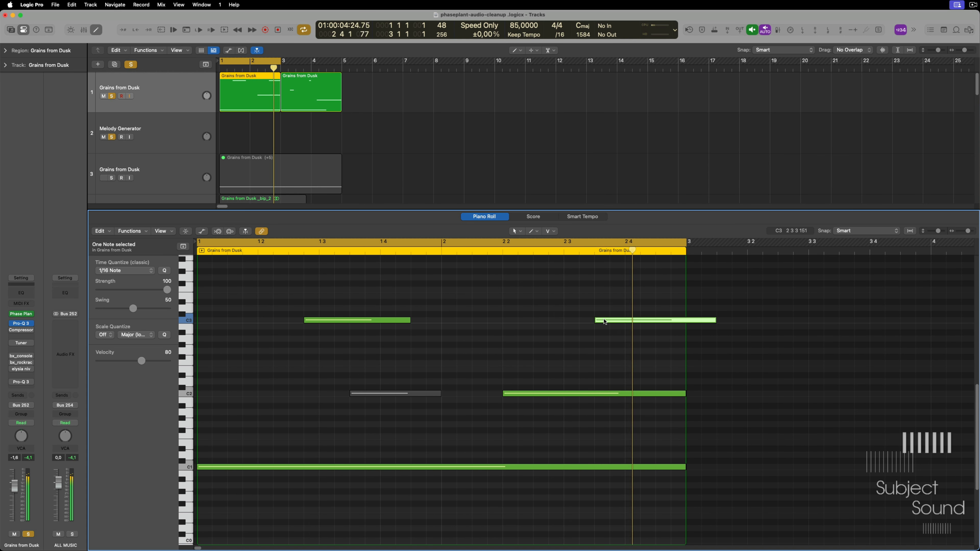
key(alt+shift+Left)
key(alt+shift+Left)
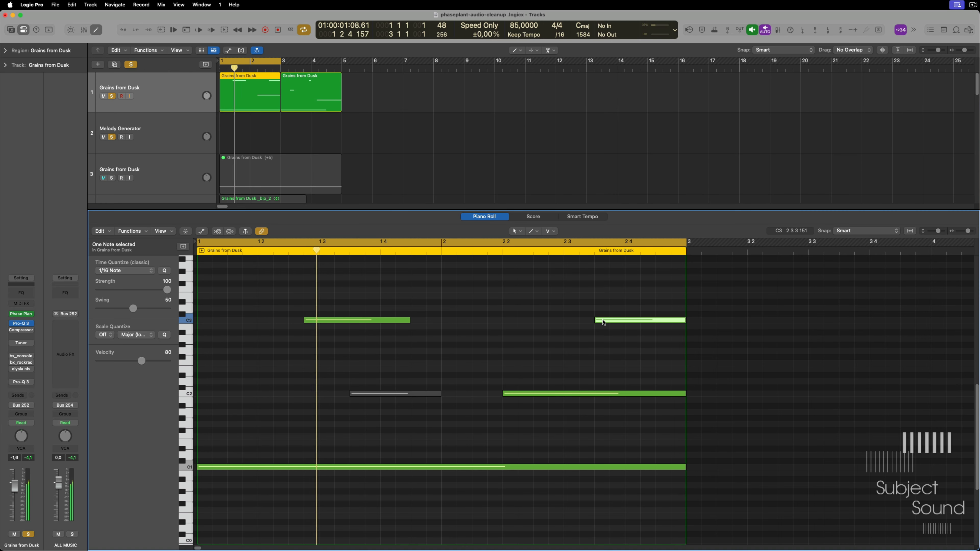
- Unmute the short C4 note just before bar 2 and lengthen it by one sixteenth
scroll(591, 325, up, 3)
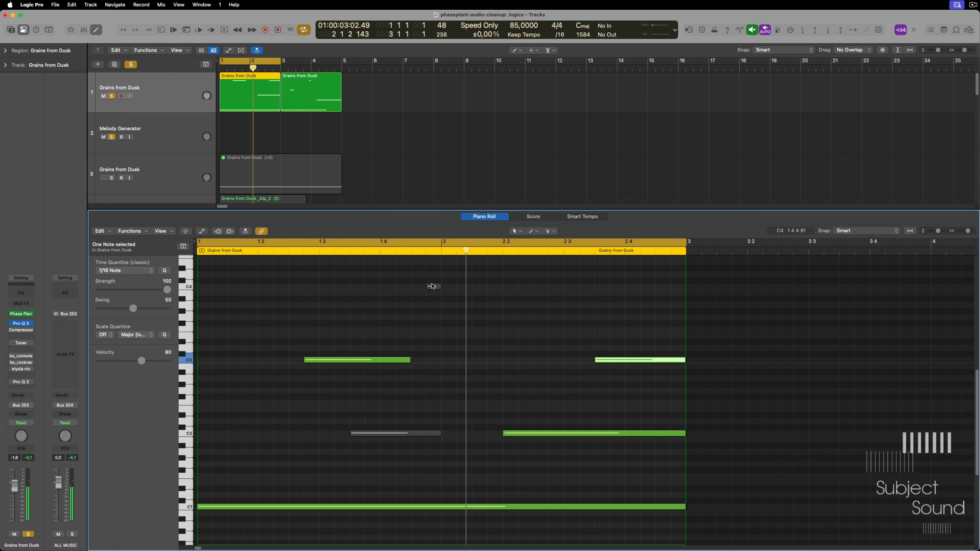
drag(429, 278, 440, 298)
key(super+Up)
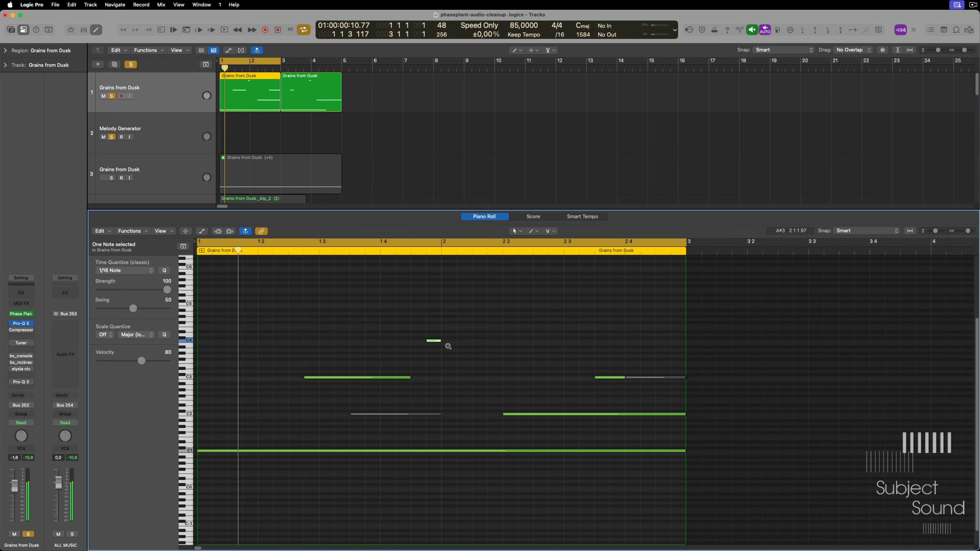
key(alt+shift+Right)
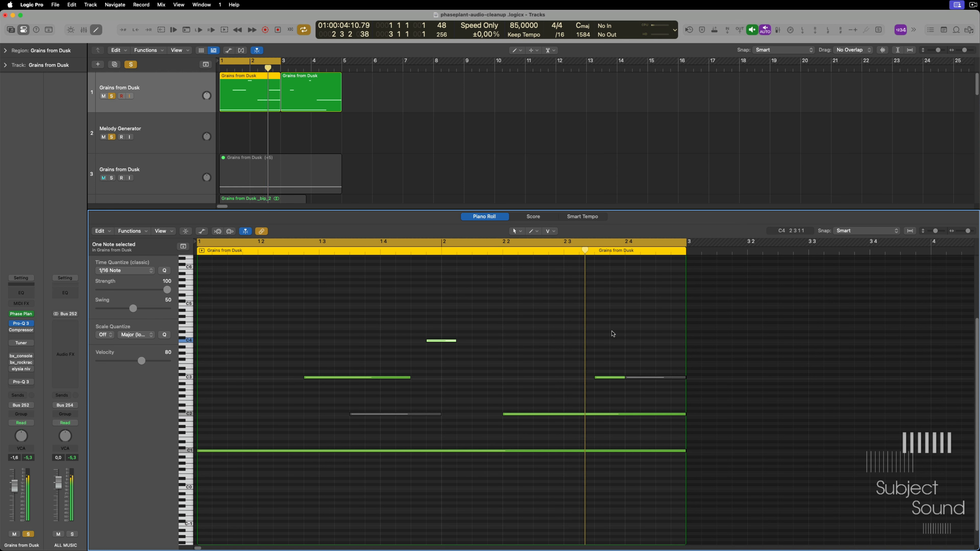
- Draw a G4 note within bar 2 beat 4, shorten it to two sixteenths, and start it on the beat's second sixteenth
click(658, 319)
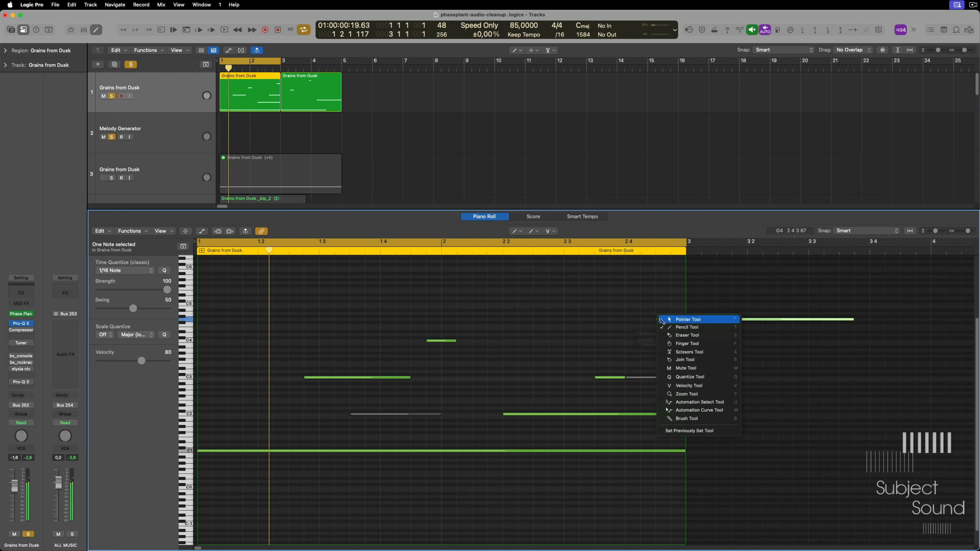
key(alt+shift+Left)
key(alt+shift+Left)
key(alt+shift+Left)
key(alt+shift+Left)
key(alt+shift+Left)
key(alt+shift+Left)
key(alt+shift+Left)
key(alt+shift+Left)
key(alt+shift+Left)
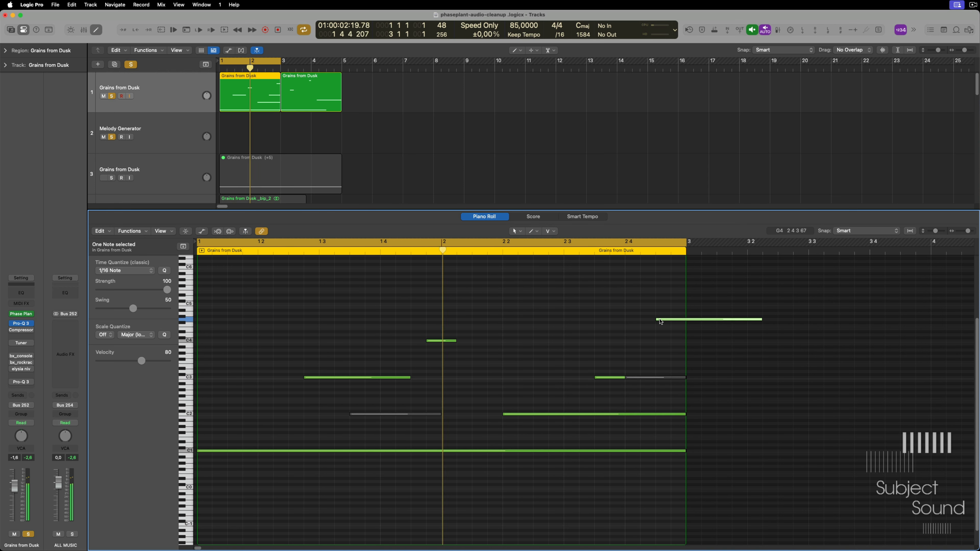
key(alt+shift+Left)
key(alt+shift+Left)
key(t)
key(t)
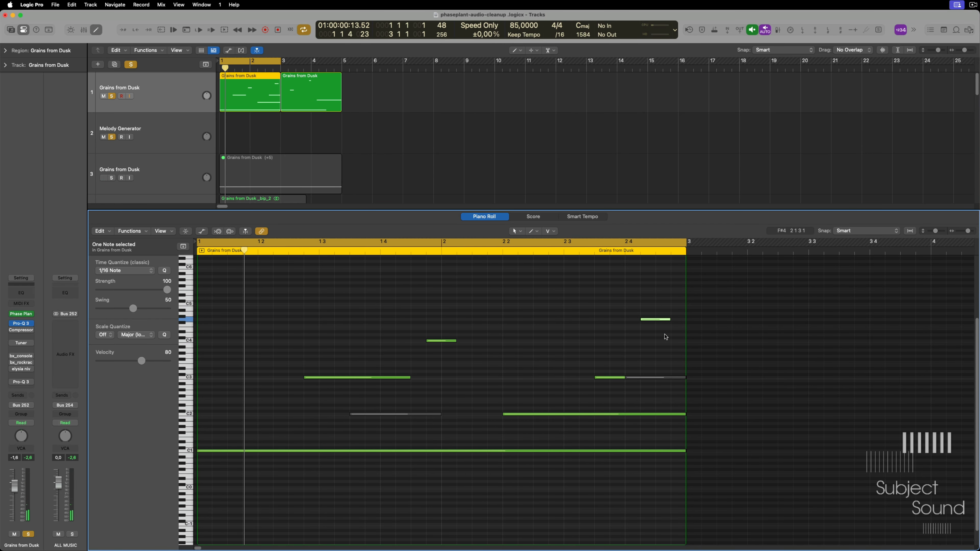
- Check Phase Plant's polyphony, delete the muted C2 and C3 notes, and stretch the G4 note from bar 2 beat 4 to bar 3
key(v)
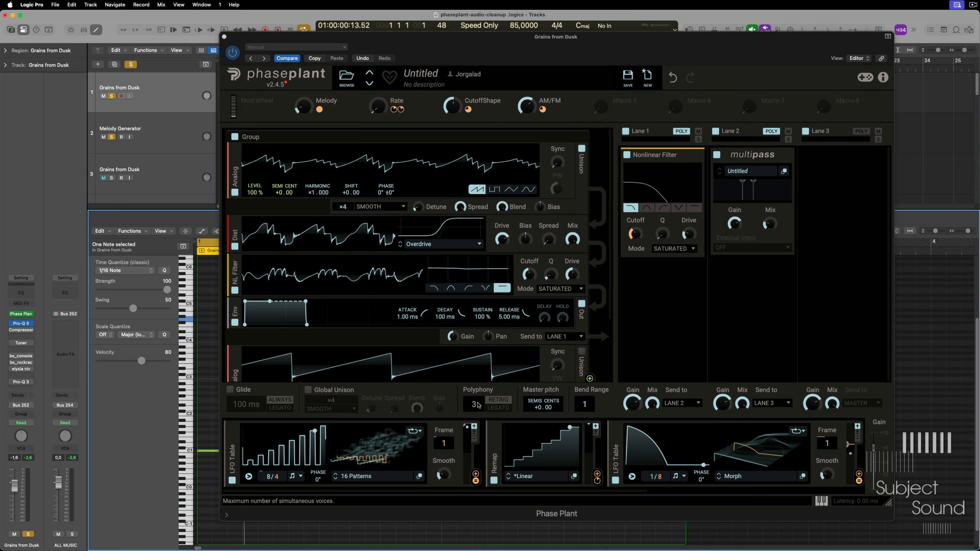
key(super+w)
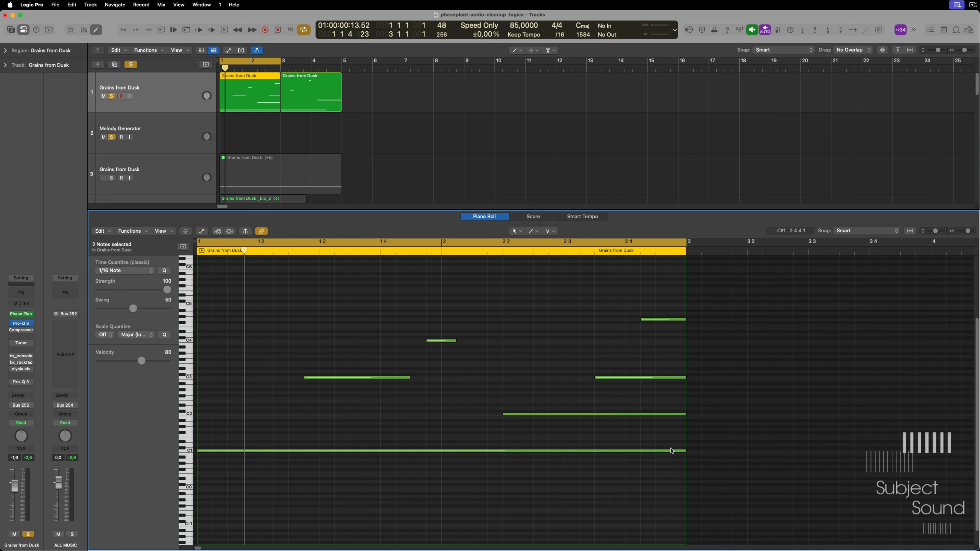
click(684, 452)
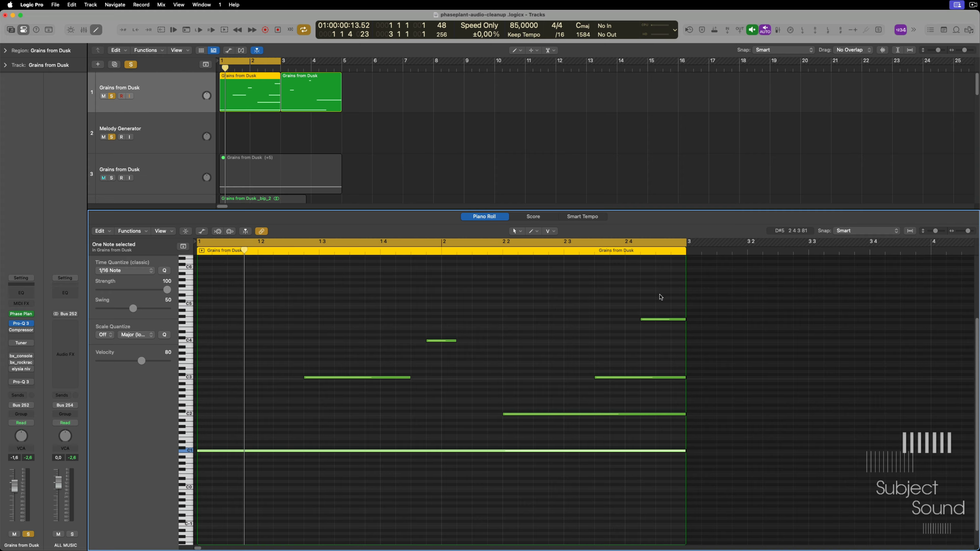
click(659, 320)
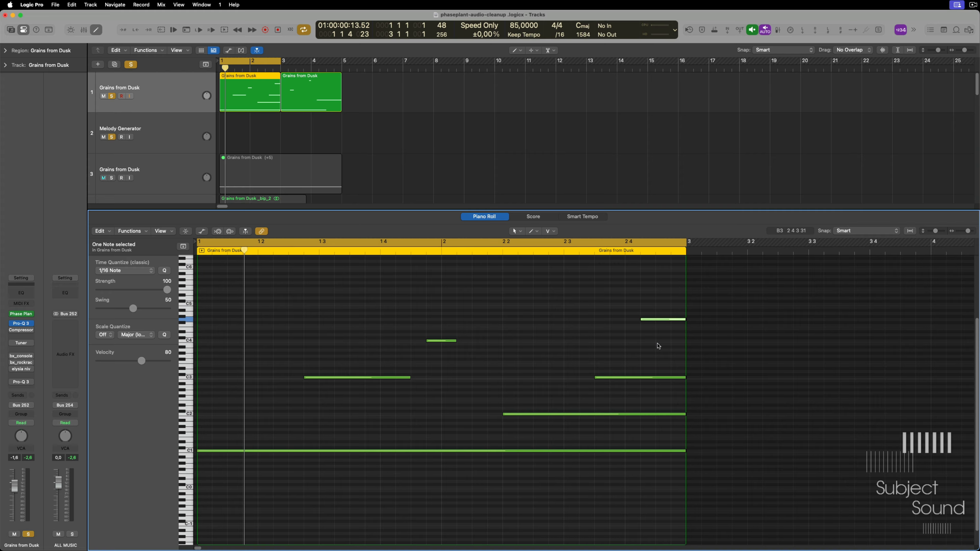
- Play the edited loop and show the Phase Plant window to watch the modulators respond
key(space)
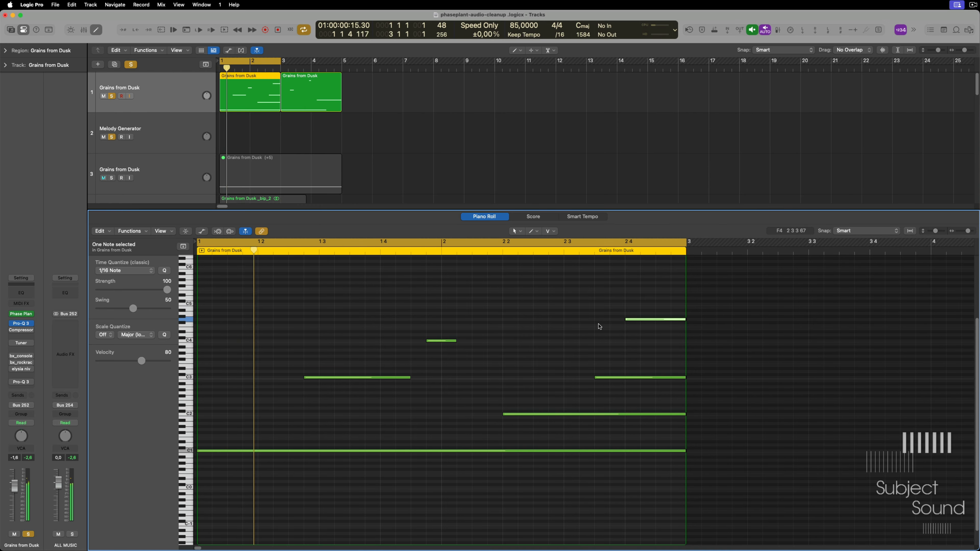
key(v)
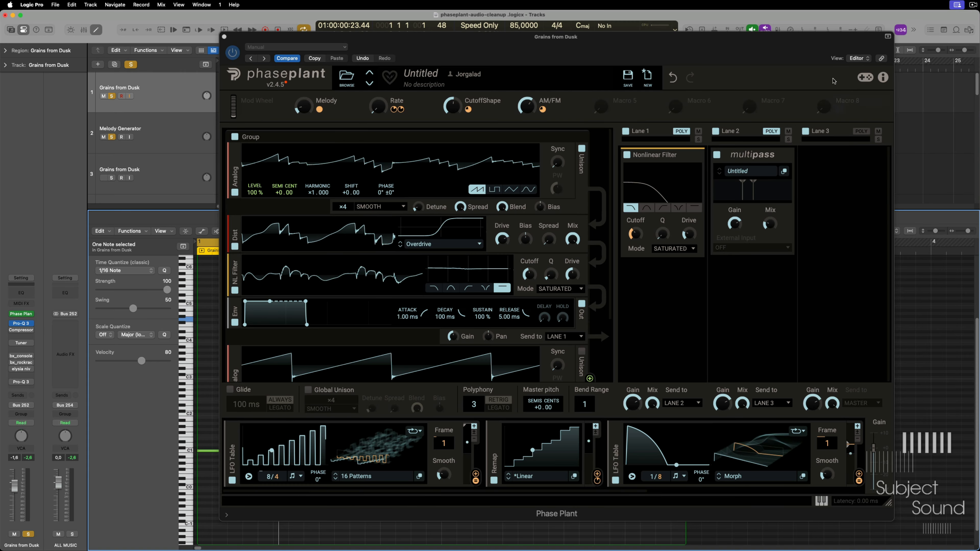
click(824, 46)
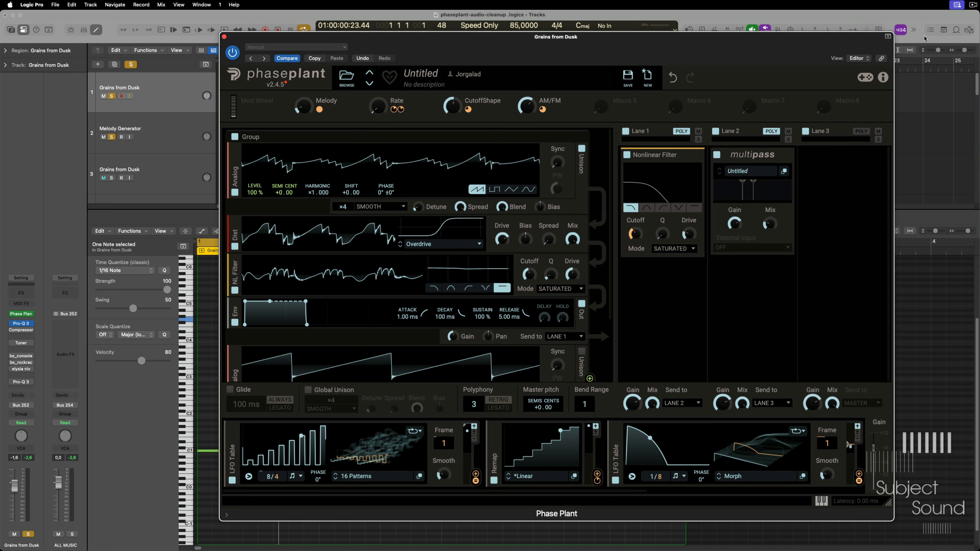